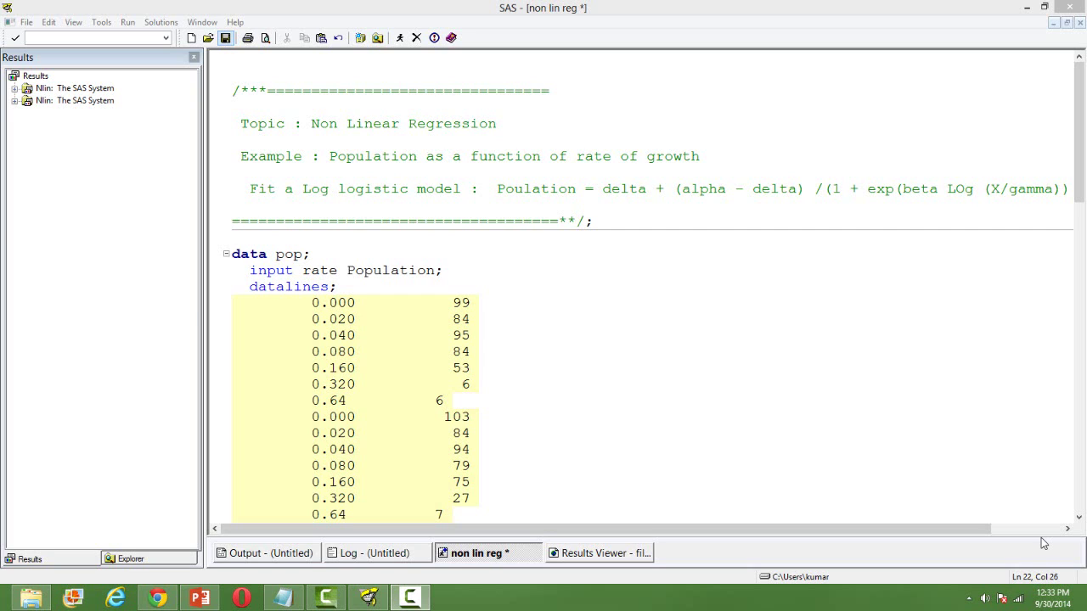
Step: Examine the complete log logistic model formula for Population in the program's header comment, including its error term
{"action": "left_click", "coordinate": [1078, 516]}
{"action": "left_click", "coordinate": [1078, 517]}
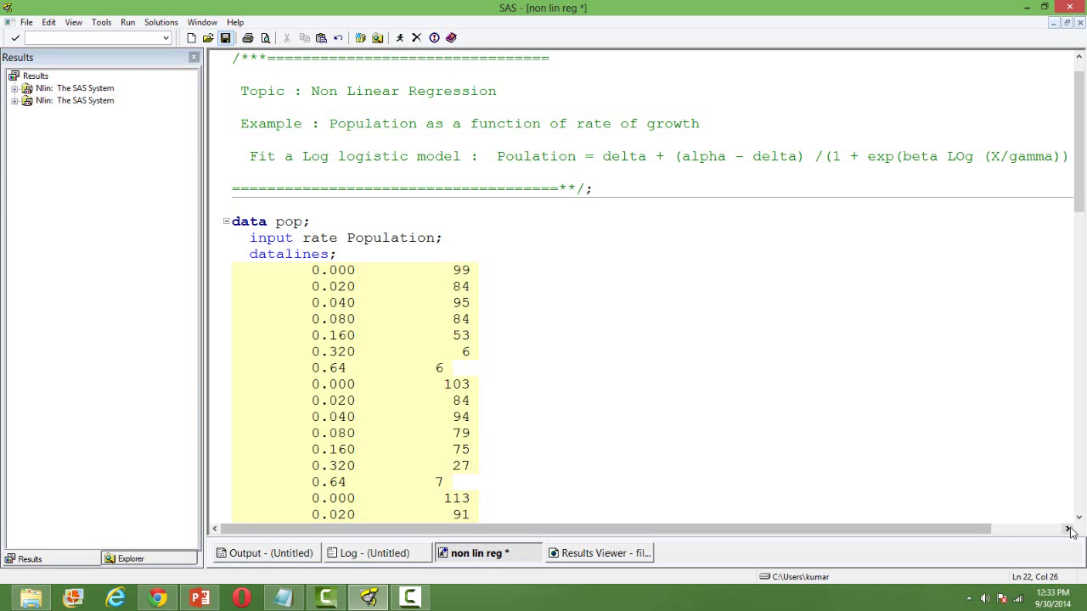
{"action": "left_click", "coordinate": [1068, 529]}
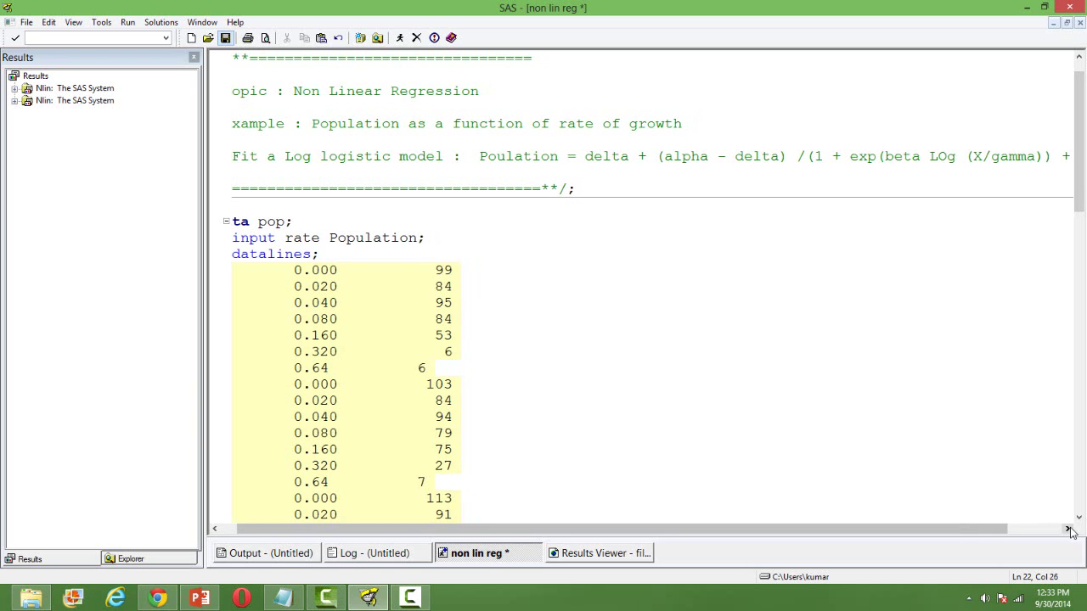
{"action": "left_click", "coordinate": [1068, 529]}
{"action": "left_click", "coordinate": [1068, 529]}
{"action": "left_click", "coordinate": [1068, 528]}
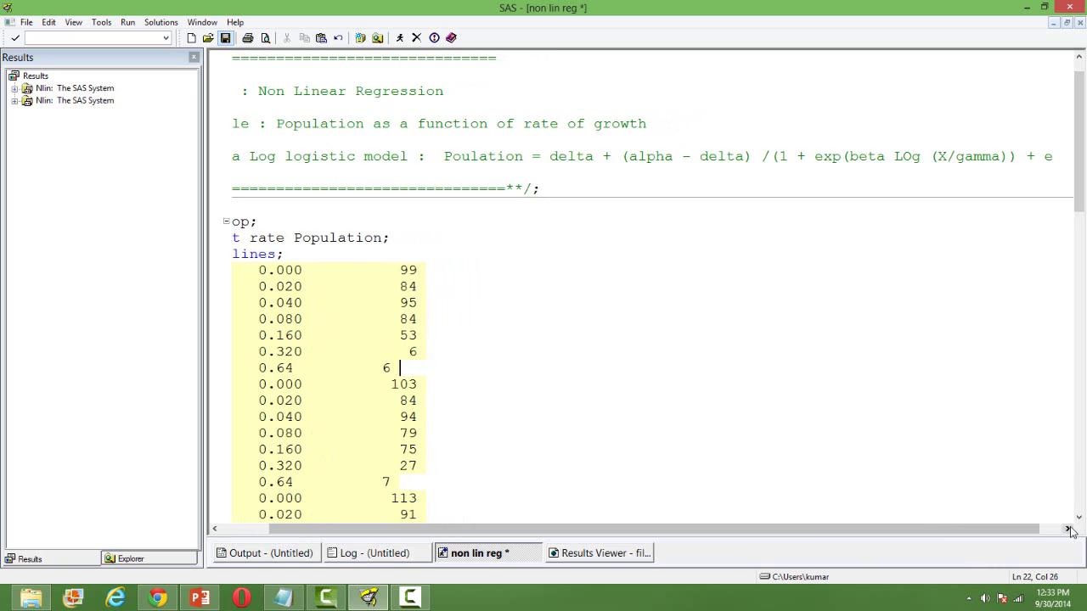
{"action": "left_click", "coordinate": [1068, 529]}
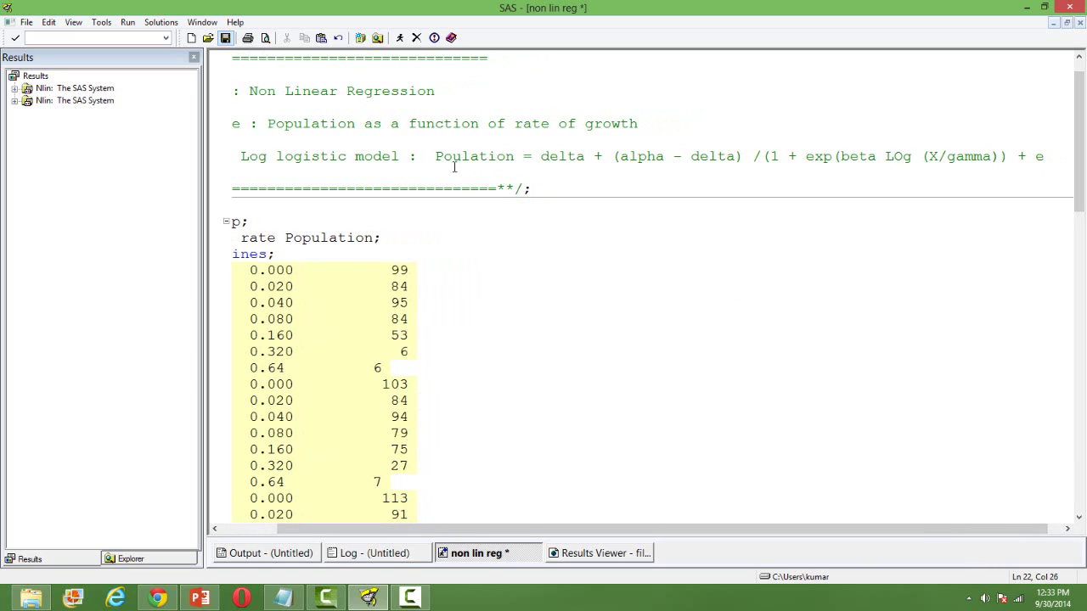
{"action": "left_click_drag", "start_coordinate": [435, 158], "coordinate": [869, 158]}
{"action": "key", "text": "shift+Home"}
{"action": "key", "text": "shift+End"}
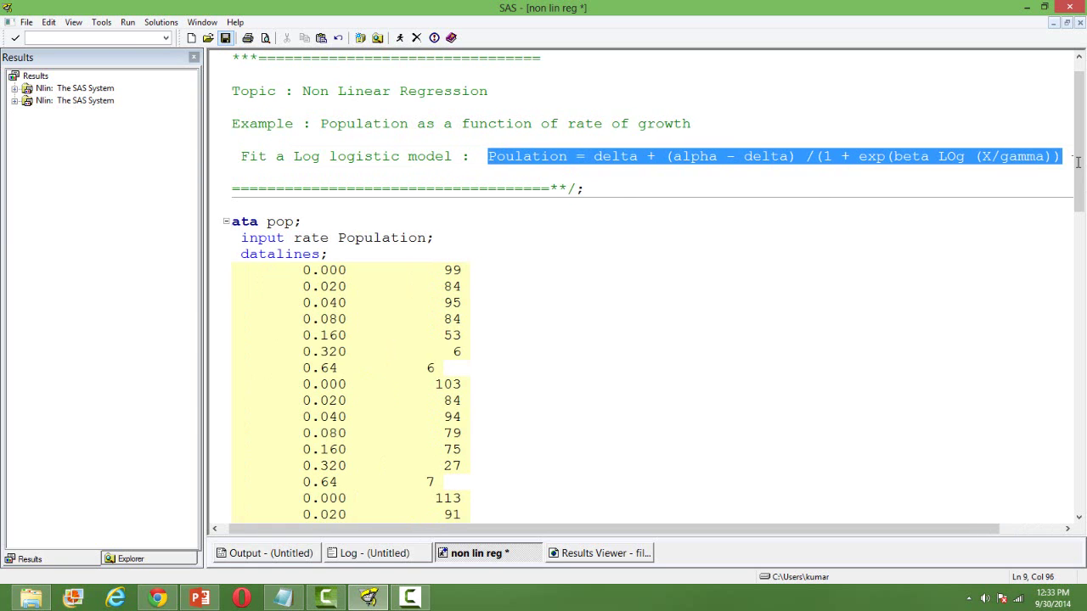
{"action": "left_click", "coordinate": [1068, 528]}
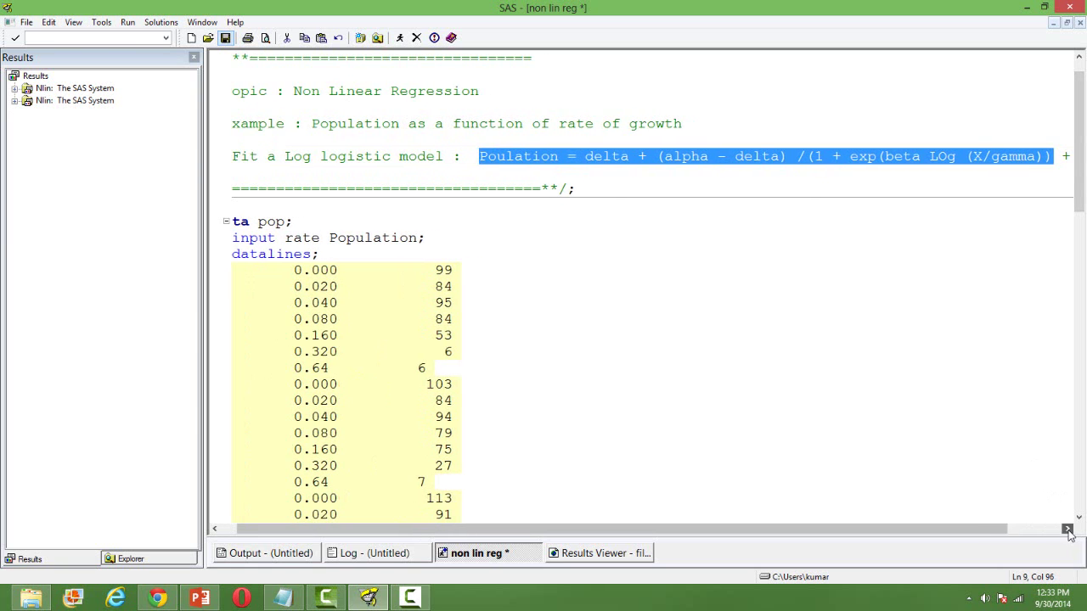
{"action": "left_click", "coordinate": [1068, 528]}
{"action": "left_click", "coordinate": [1068, 528]}
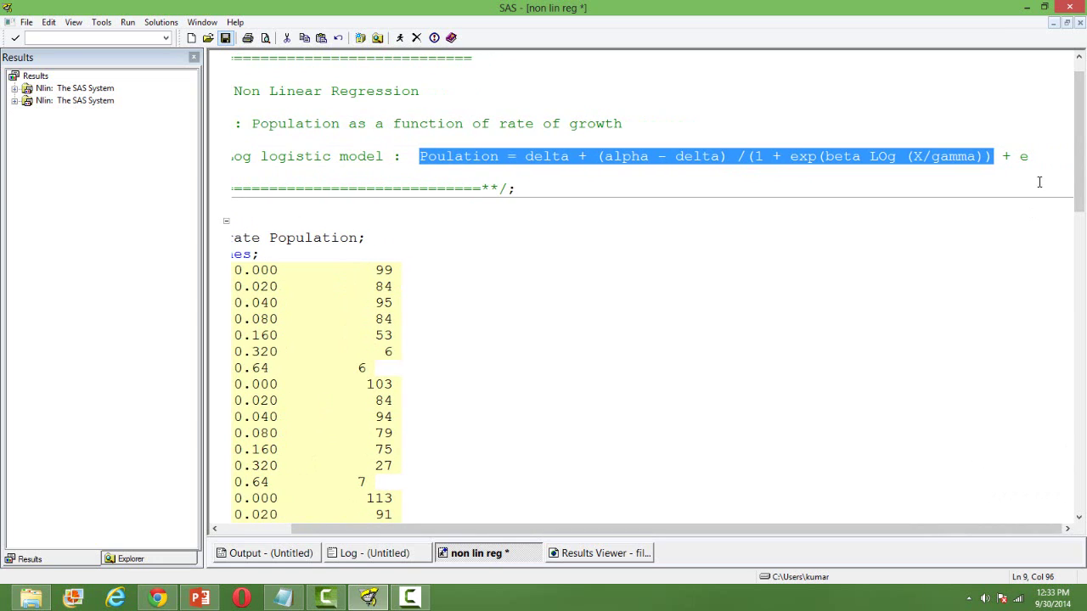
{"action": "left_click", "coordinate": [1036, 157], "text": "shift"}
{"action": "left_click", "coordinate": [838, 334]}
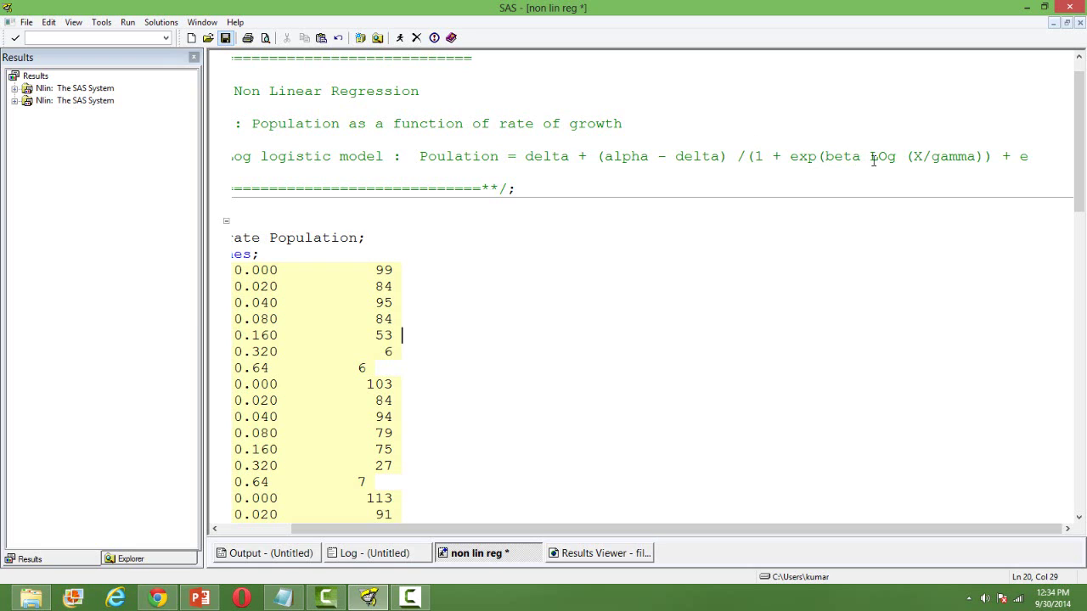
Step: Correct the formula in the header comment by inserting * between beta and LOg and replacing X with rate
{"action": "left_click", "coordinate": [869, 159]}
{"action": "type", "text": "*"}
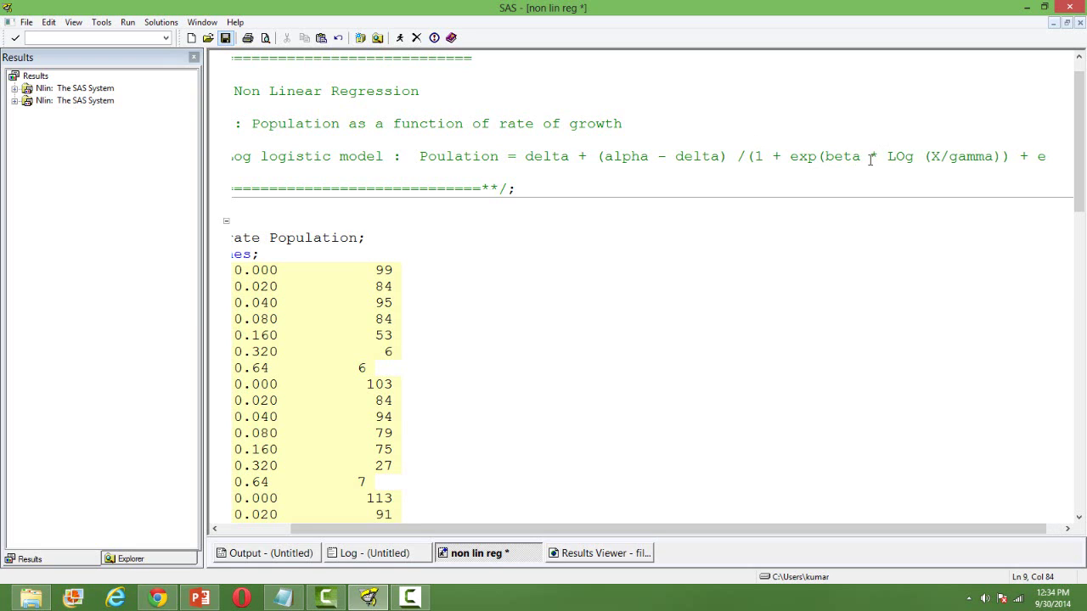
{"action": "left_click", "coordinate": [940, 159]}
{"action": "key", "text": "BackSpace"}
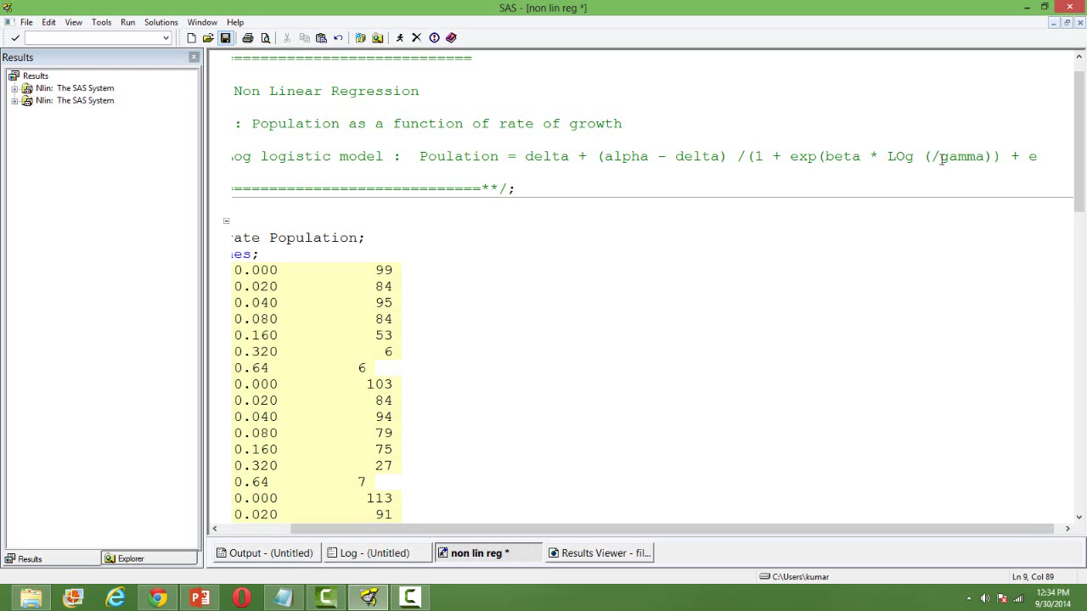
{"action": "type", "text": "rate"}
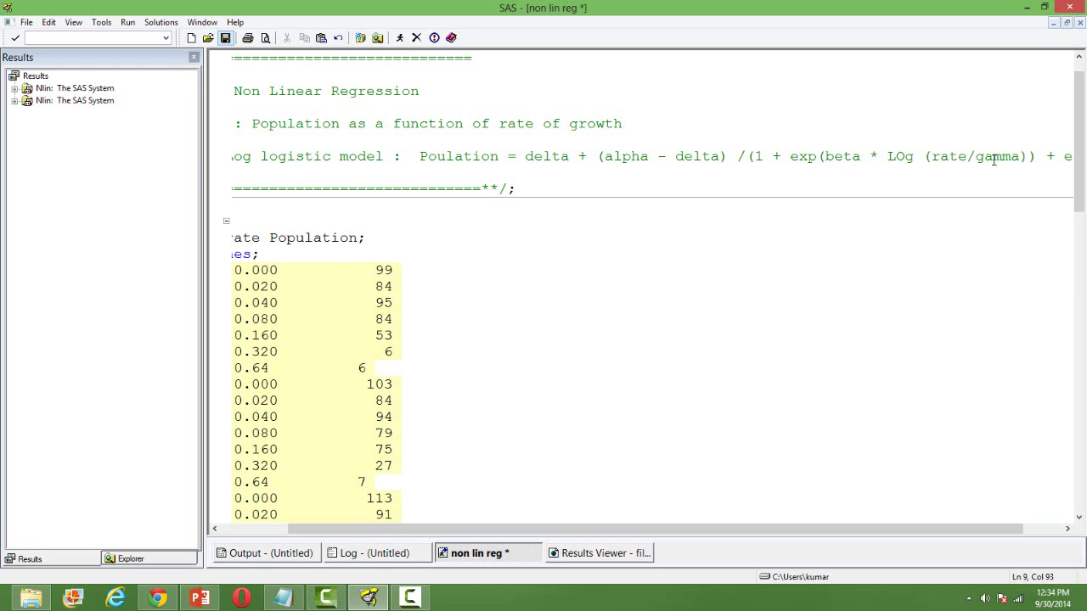
Step: Examine the parameters delta, alpha, beta and gamma and the variables Population and rate in the header formula
{"action": "left_click", "coordinate": [1068, 529]}
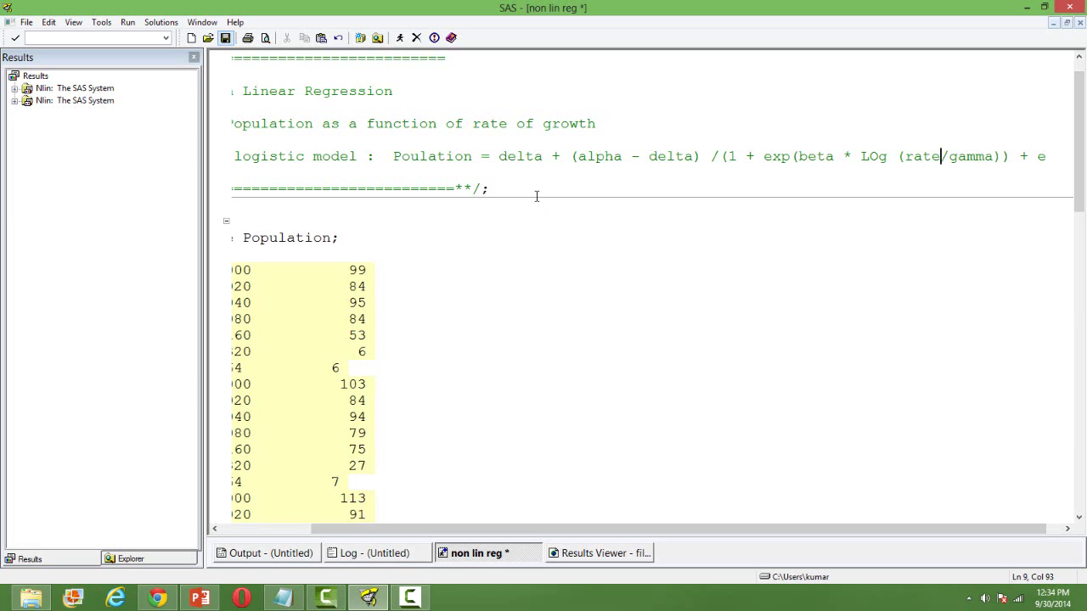
{"action": "double_click", "coordinate": [524, 157]}
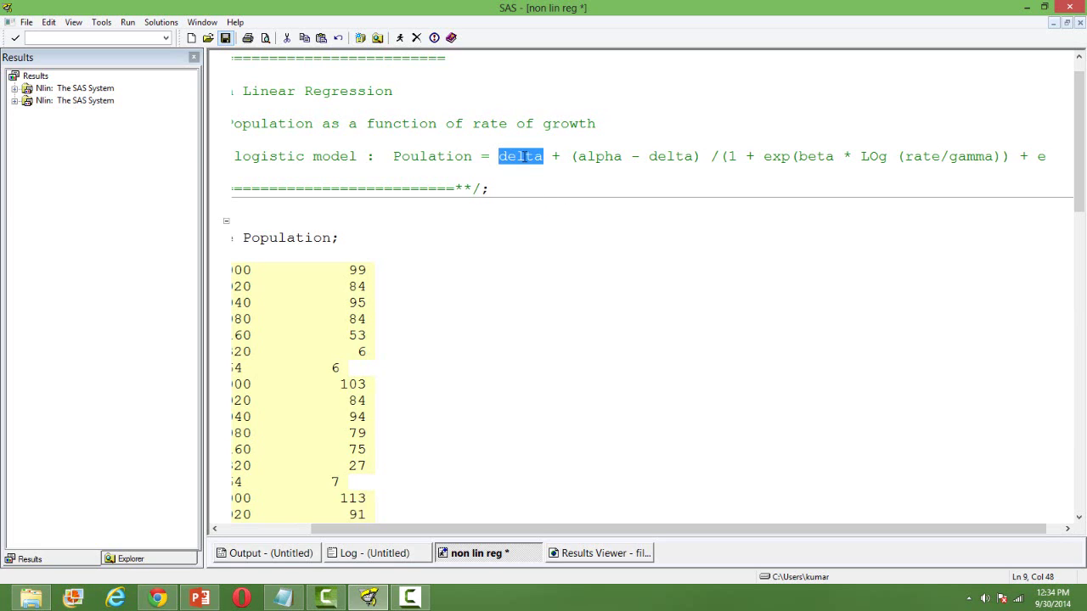
{"action": "double_click", "coordinate": [597, 156]}
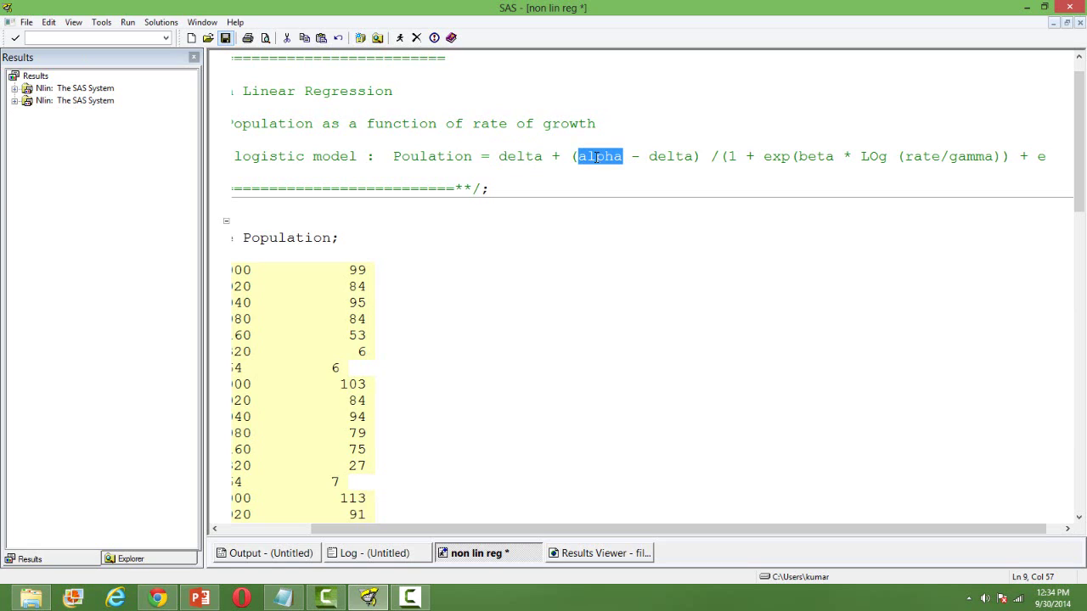
{"action": "double_click", "coordinate": [815, 158]}
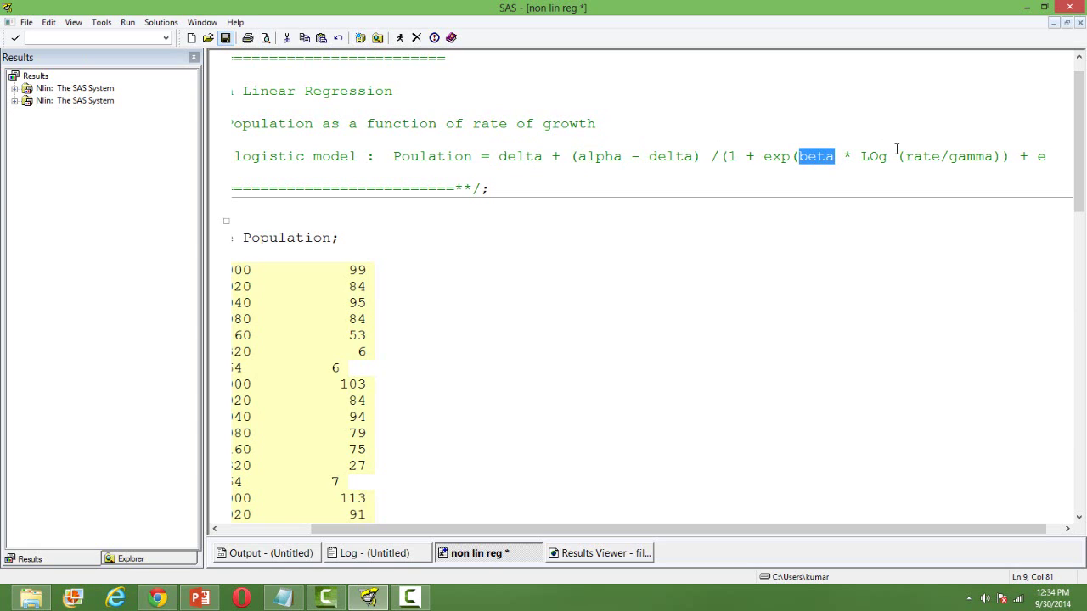
{"action": "left_click", "coordinate": [976, 156]}
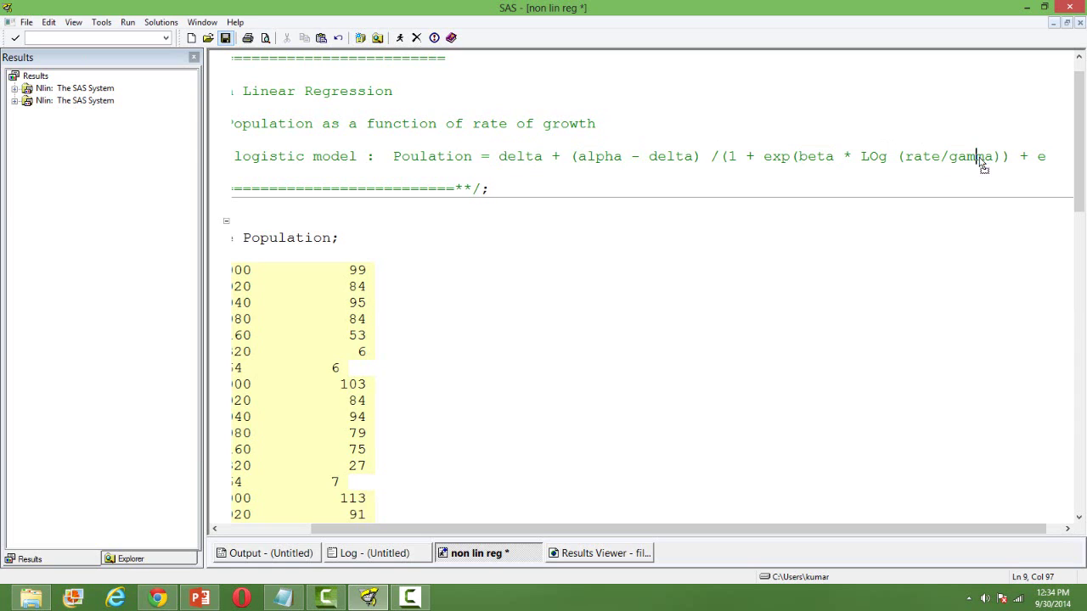
{"action": "left_click", "coordinate": [862, 268]}
{"action": "double_click", "coordinate": [427, 157]}
{"action": "left_click", "coordinate": [427, 157]}
{"action": "double_click", "coordinate": [923, 156]}
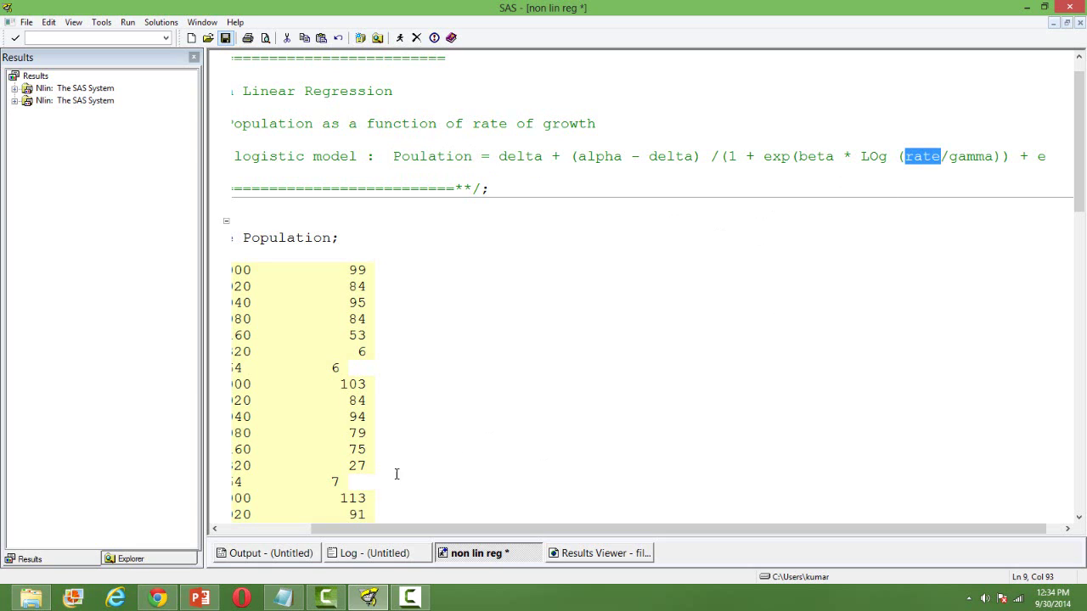
Step: Review the pop data step with its rate and Population values, down to the two proc nlin blocks below it
{"action": "left_click", "coordinate": [217, 531]}
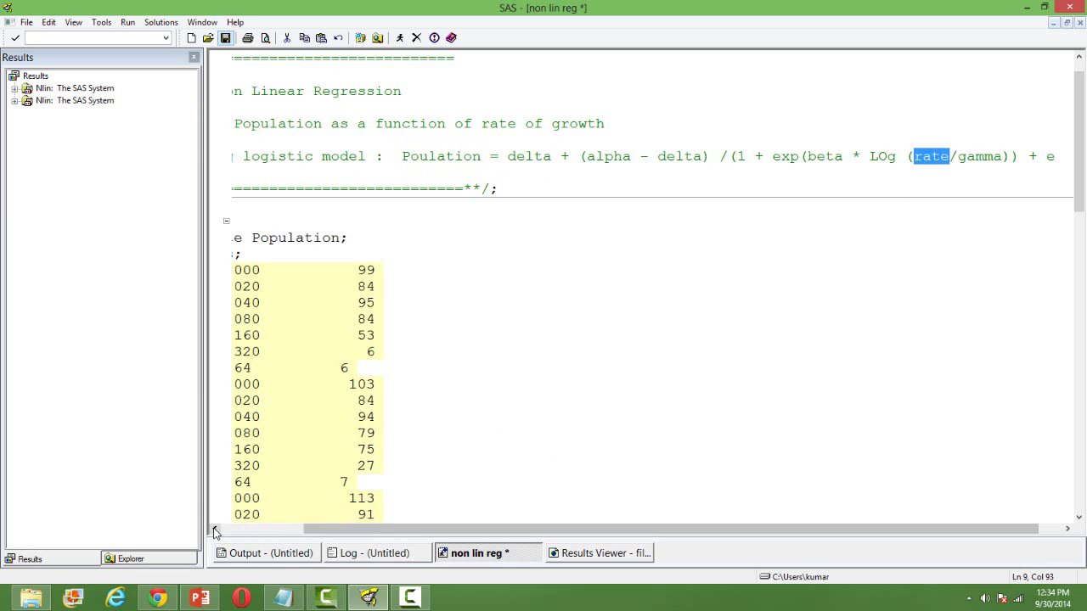
{"action": "left_click", "coordinate": [217, 531]}
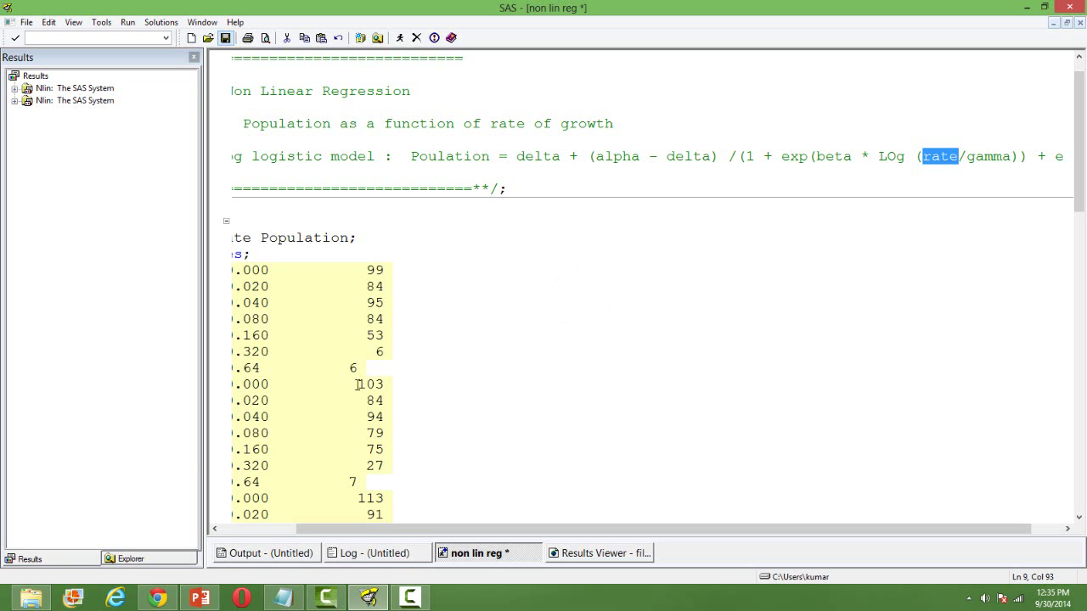
{"action": "left_click", "coordinate": [213, 528]}
{"action": "left_click_drag", "start_coordinate": [215, 528], "coordinate": [216, 531]}
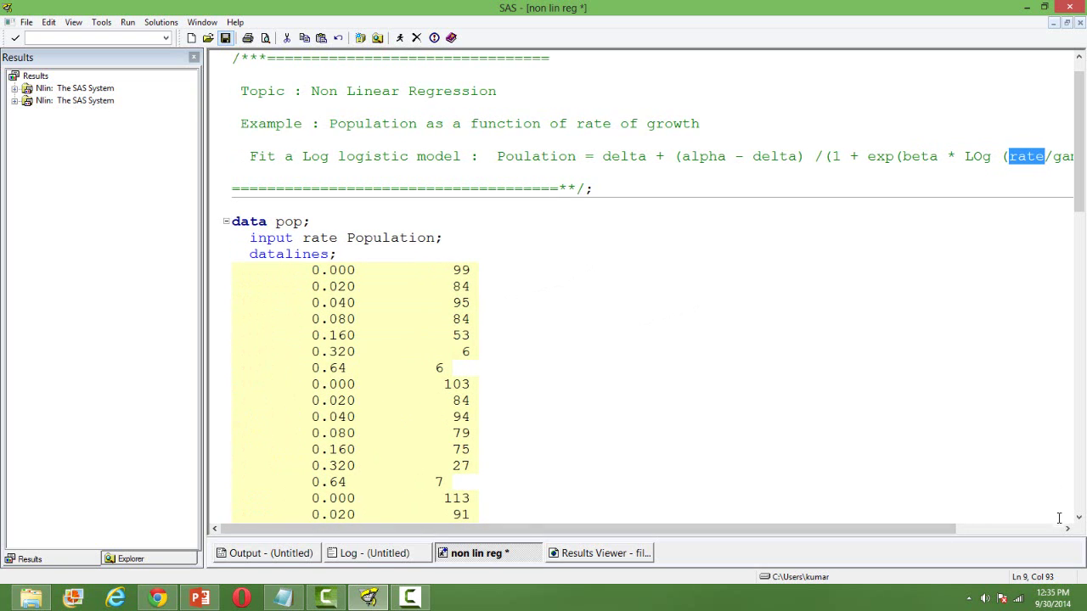
{"action": "left_click_drag", "start_coordinate": [1078, 519], "coordinate": [1078, 520]}
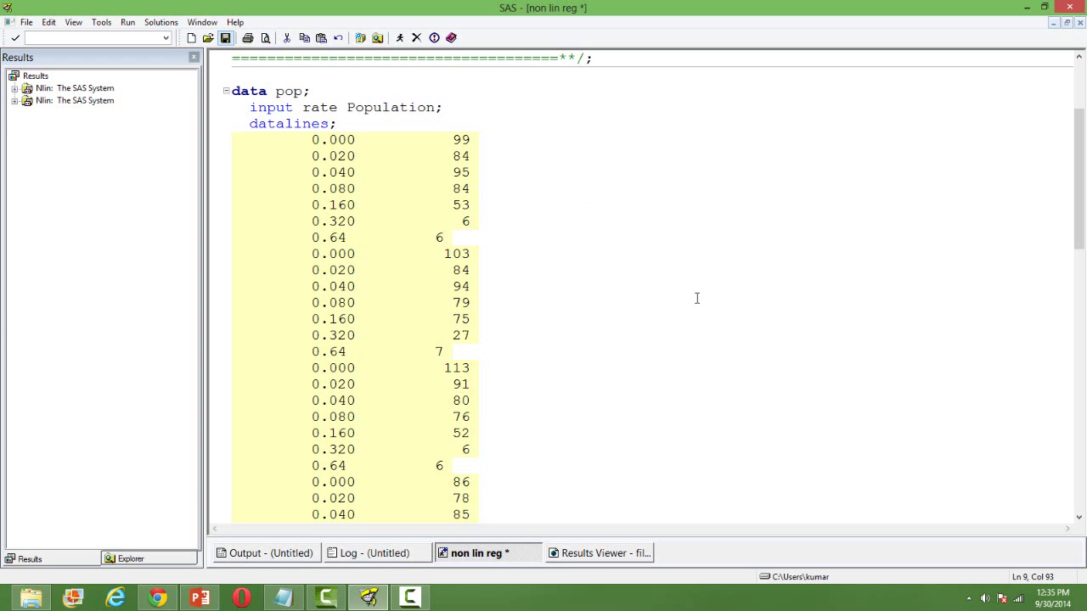
{"action": "left_click", "coordinate": [1078, 517]}
{"action": "left_click_drag", "start_coordinate": [1079, 518], "coordinate": [1079, 519]}
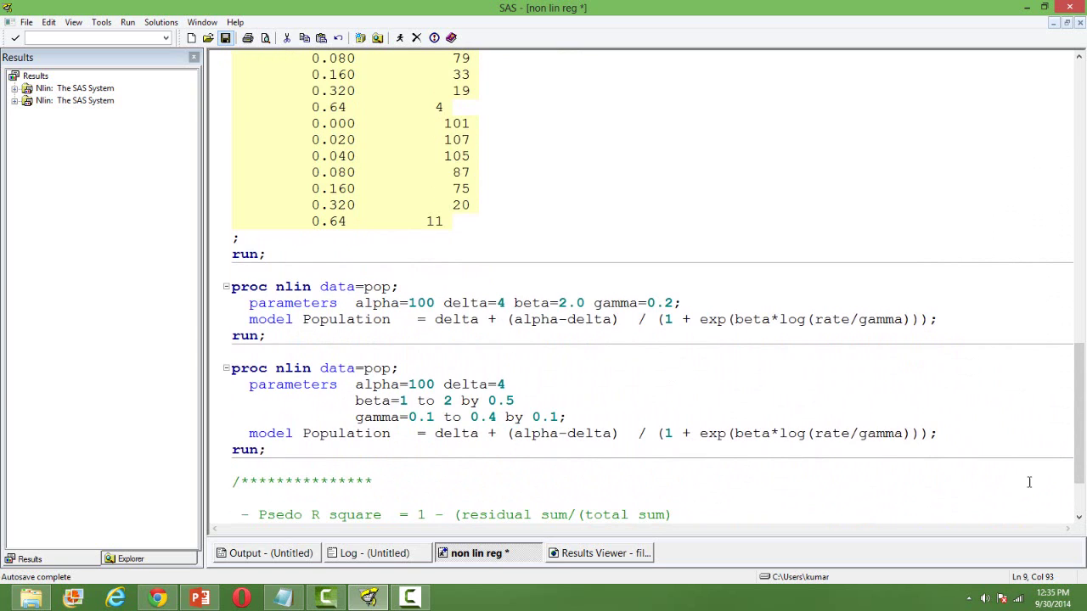
{"action": "left_click", "coordinate": [1079, 520]}
{"action": "left_click", "coordinate": [1079, 520]}
{"action": "left_click", "coordinate": [1079, 520]}
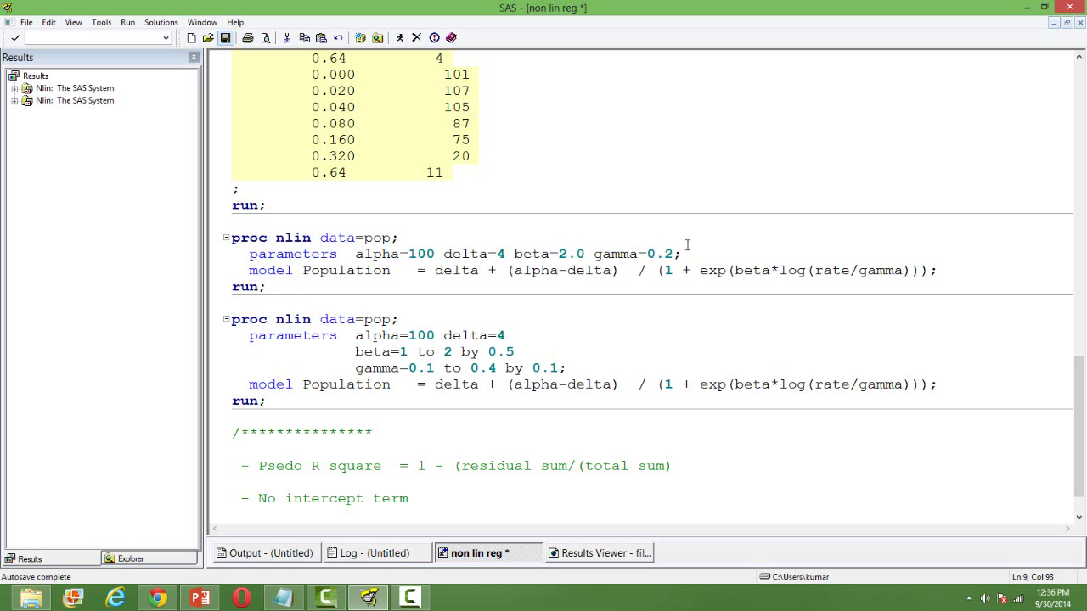
Step: Examine the model equation for Population in the first proc nlin block
{"action": "left_click", "coordinate": [352, 302]}
{"action": "left_click_drag", "start_coordinate": [1082, 438], "coordinate": [1045, 434]}
{"action": "scroll", "coordinate": [1045, 434], "scroll_direction": "down", "scroll_amount": 4}
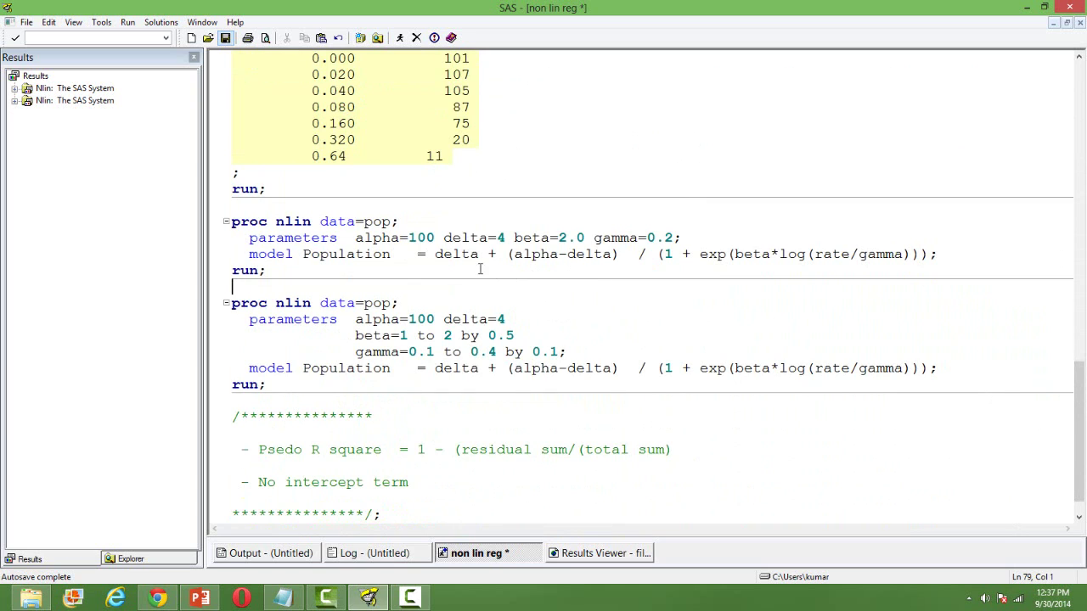
{"action": "double_click", "coordinate": [456, 258]}
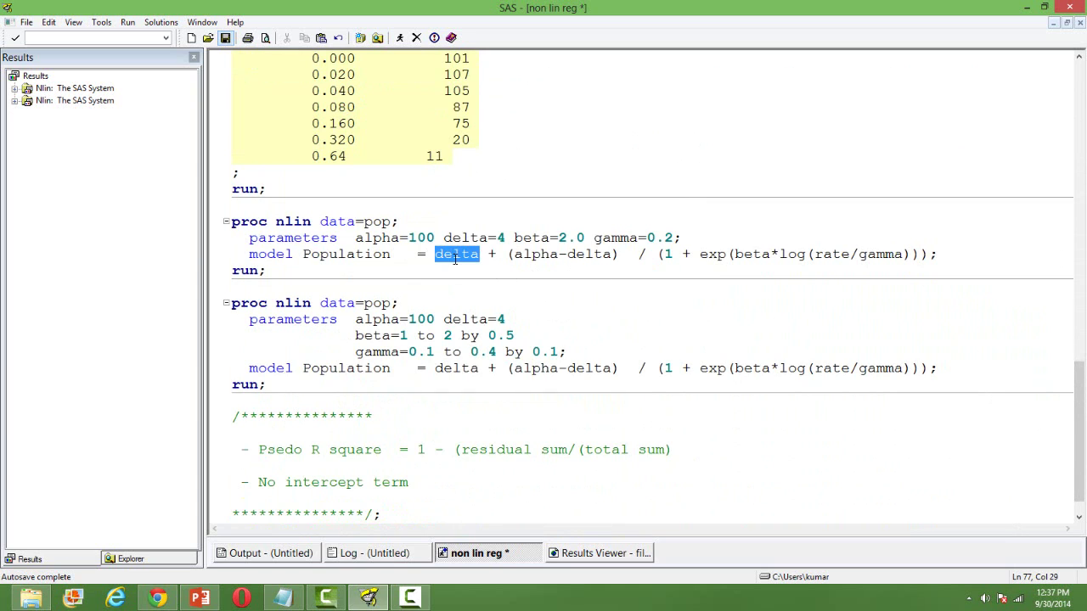
{"action": "left_click", "coordinate": [506, 280]}
{"action": "left_click", "coordinate": [627, 271]}
{"action": "left_click_drag", "start_coordinate": [429, 255], "coordinate": [963, 252]}
{"action": "key", "text": "super+c"}
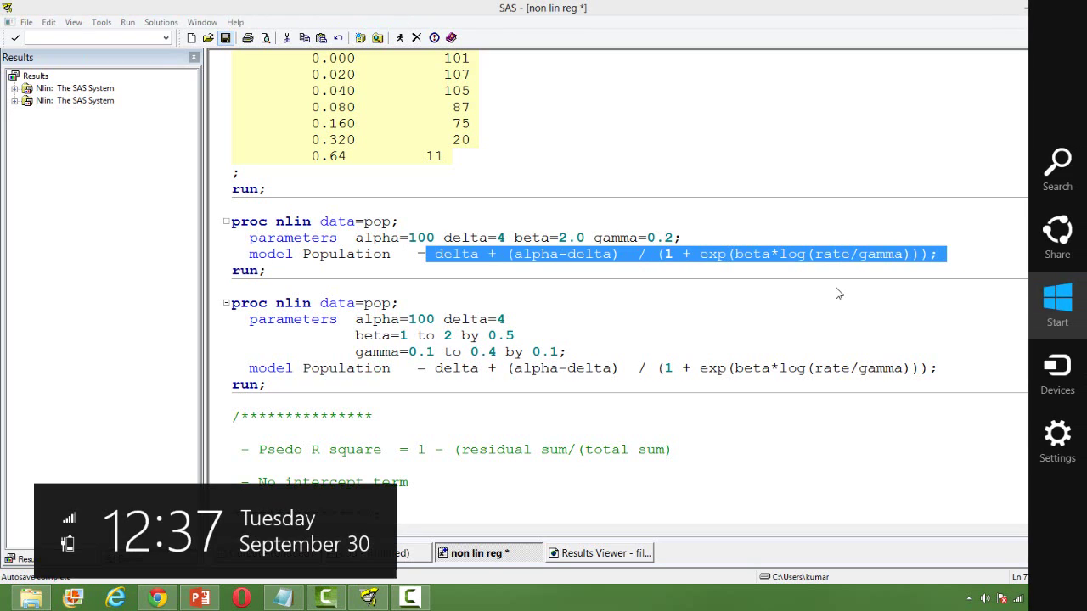
{"action": "left_click", "coordinate": [769, 294]}
{"action": "left_click", "coordinate": [699, 299]}
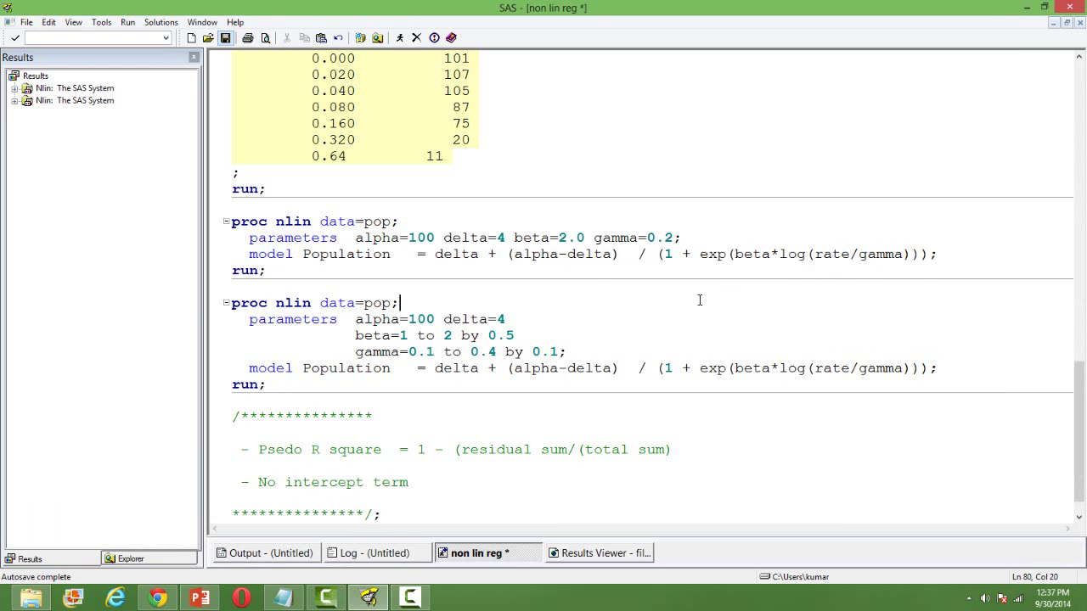
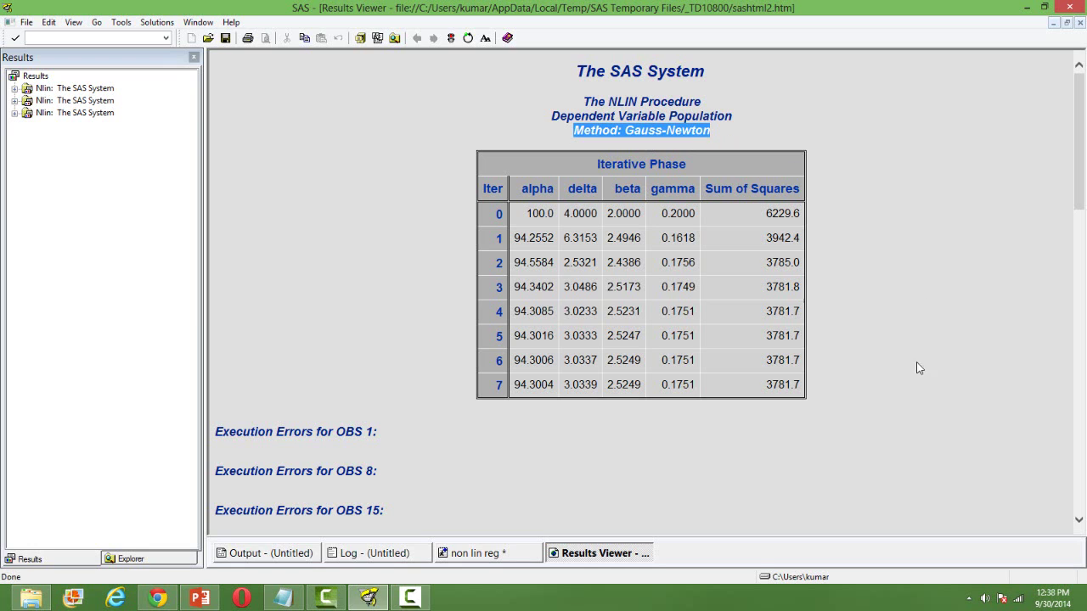
Step: Examine the Iterative Phase table in the NLIN results, comparing the starting parameters, sums of squares and final iteration's estimates
{"action": "left_click", "coordinate": [1080, 522]}
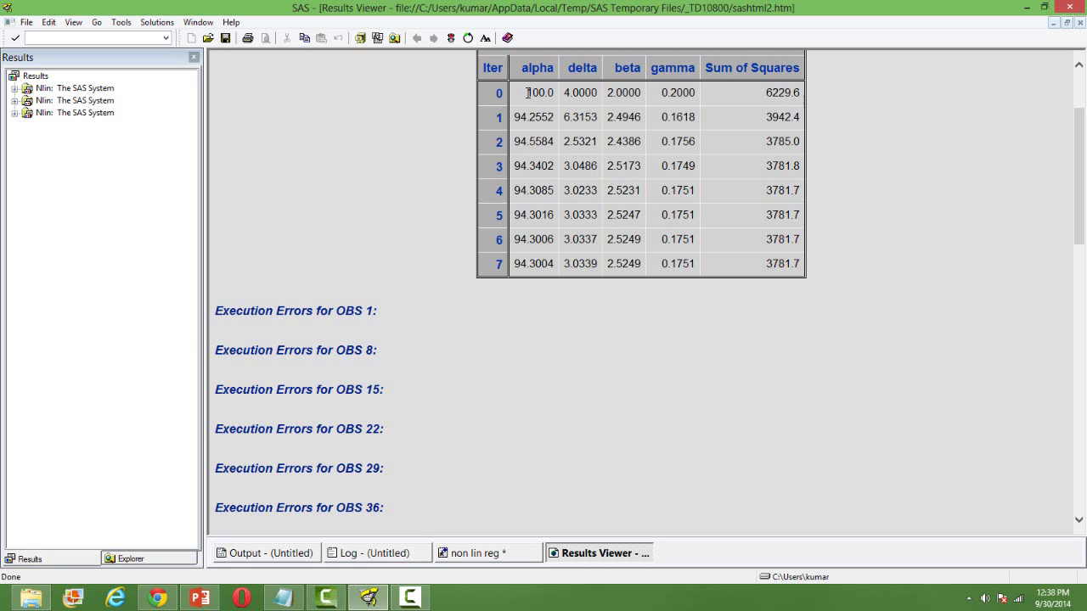
{"action": "left_click_drag", "start_coordinate": [526, 93], "coordinate": [809, 92]}
{"action": "left_click", "coordinate": [808, 91]}
{"action": "left_click_drag", "start_coordinate": [764, 146], "coordinate": [807, 146]}
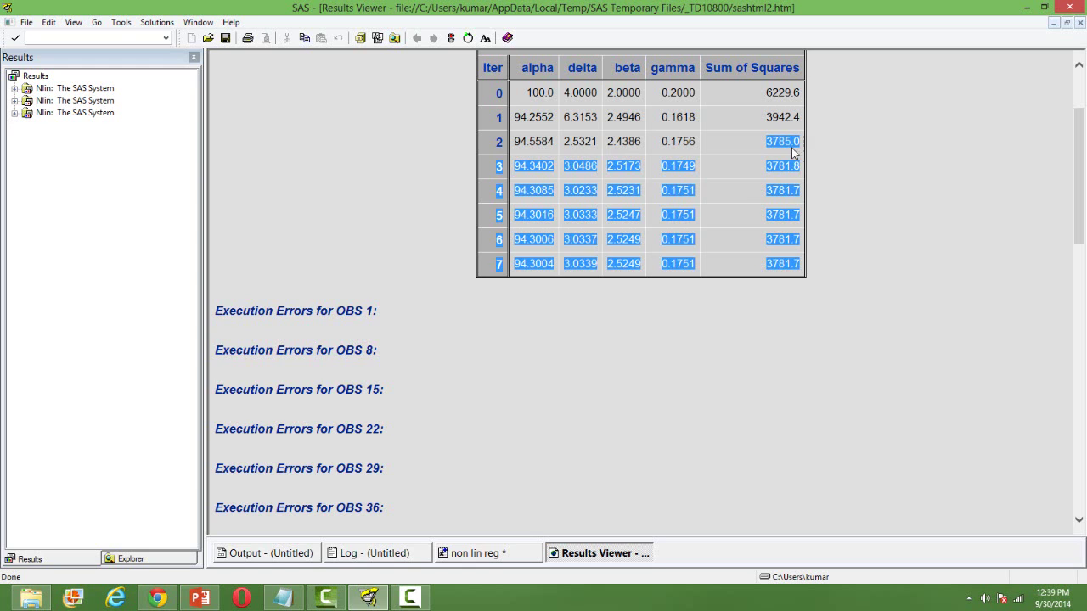
{"action": "left_click", "coordinate": [799, 143]}
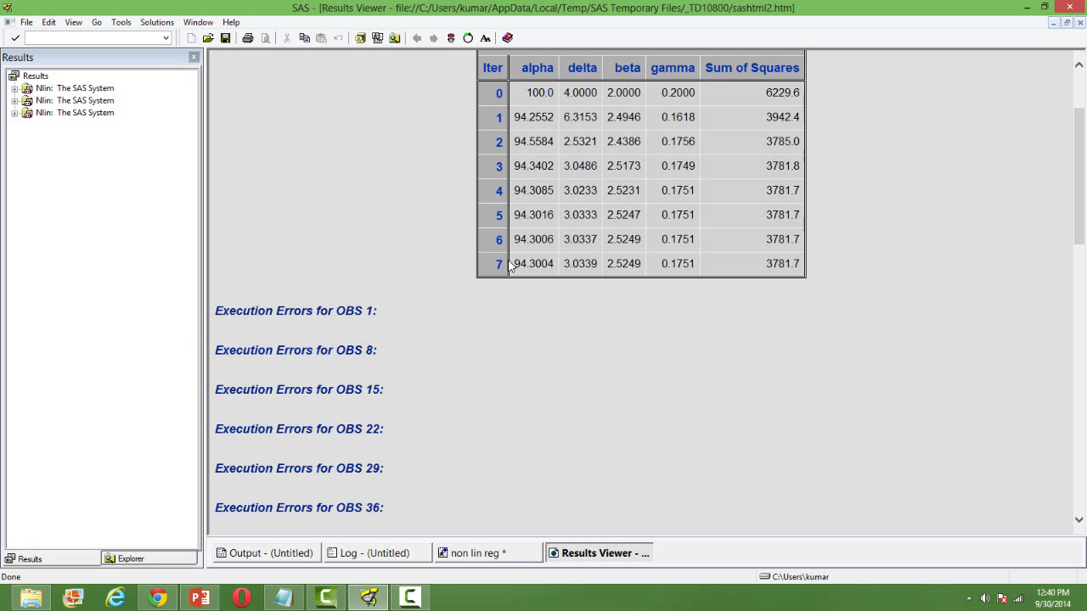
{"action": "left_click_drag", "start_coordinate": [516, 265], "coordinate": [696, 268]}
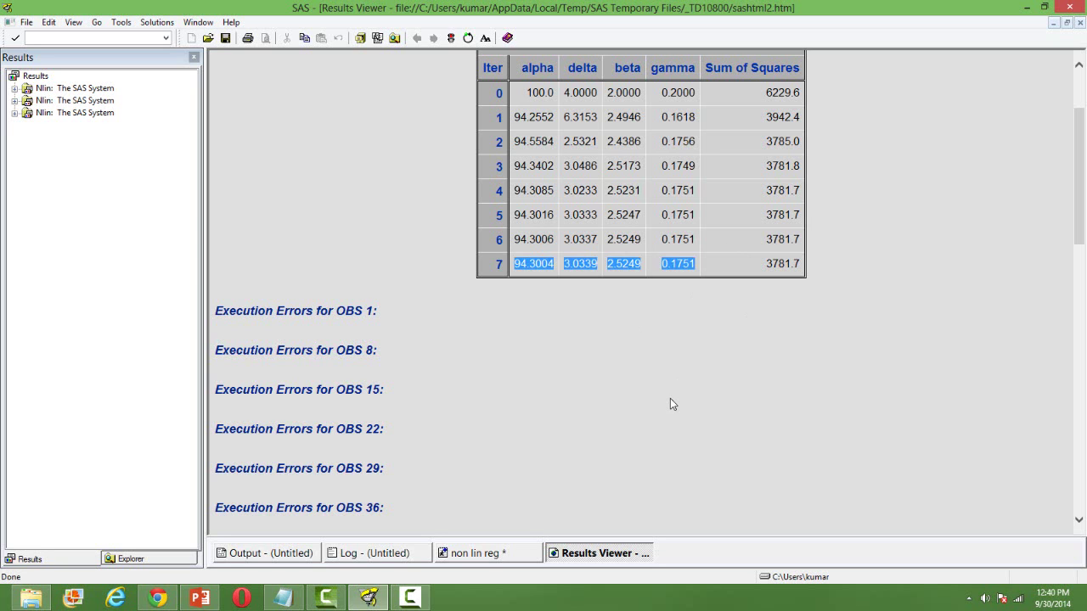
Step: Check the convergence note and the Estimation Summary table in the NLIN results
{"action": "scroll", "coordinate": [670, 404], "scroll_direction": "down", "scroll_amount": 5}
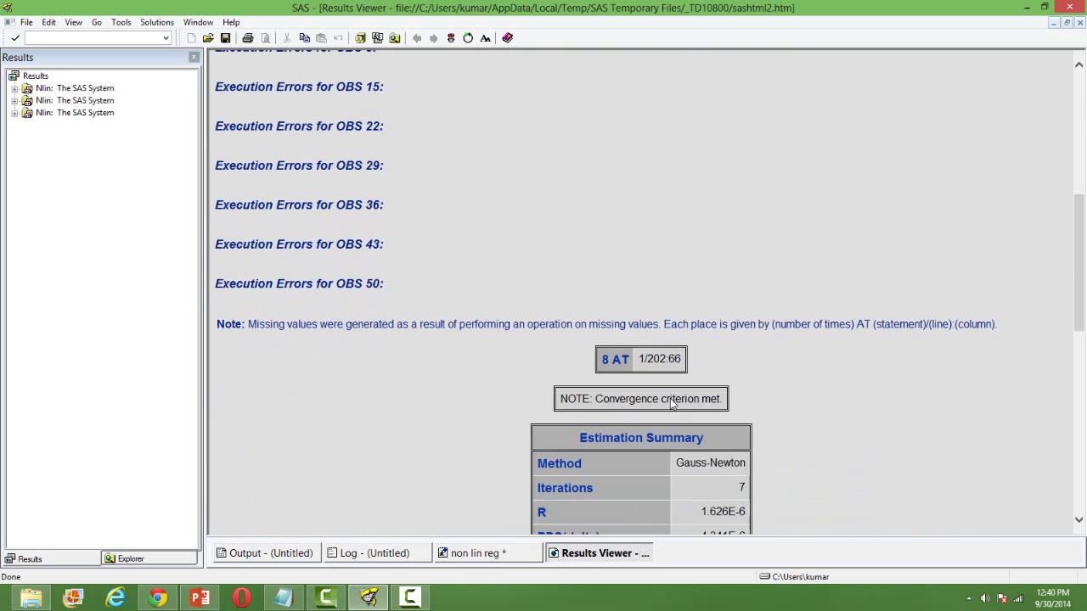
{"action": "scroll", "coordinate": [670, 399], "scroll_direction": "down", "scroll_amount": 4}
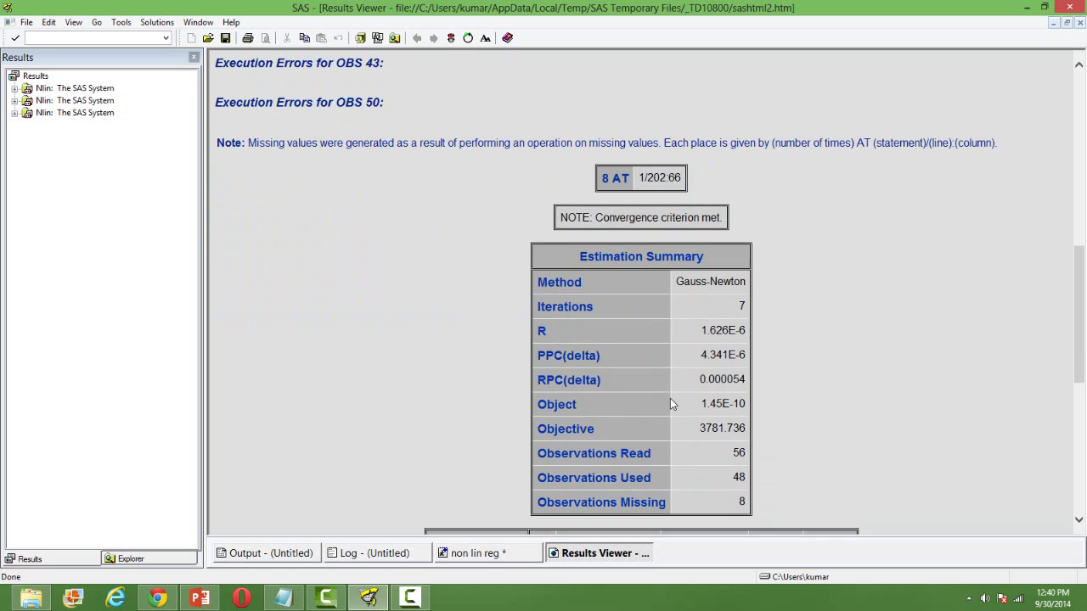
{"action": "scroll", "coordinate": [670, 399], "scroll_direction": "down", "scroll_amount": 3}
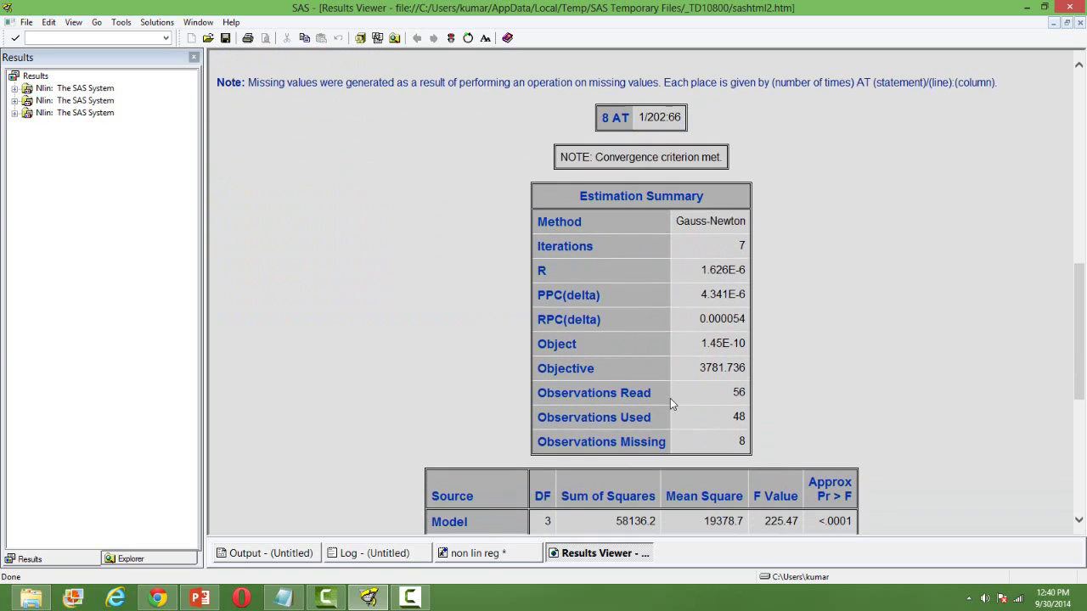
Step: Examine the analysis of variance table in the NLIN results, focusing on the model, error and corrected total sums of squares
{"action": "scroll", "coordinate": [670, 404], "scroll_direction": "down", "scroll_amount": 5}
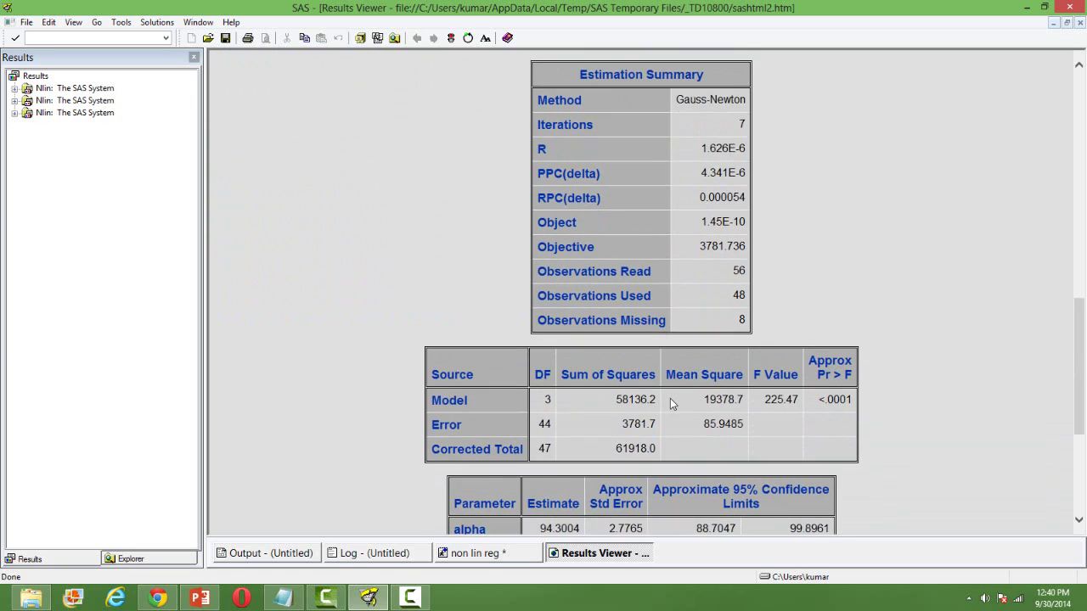
{"action": "scroll", "coordinate": [670, 404], "scroll_direction": "down", "scroll_amount": 1}
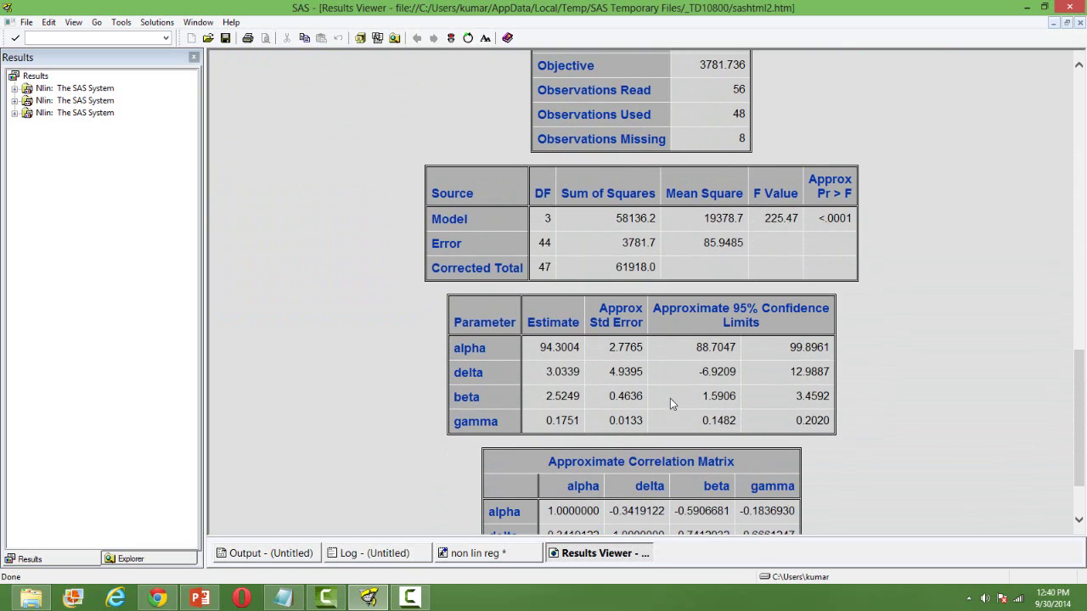
{"action": "scroll", "coordinate": [670, 404], "scroll_direction": "down", "scroll_amount": 1}
{"action": "scroll", "coordinate": [670, 404], "scroll_direction": "down", "scroll_amount": 1}
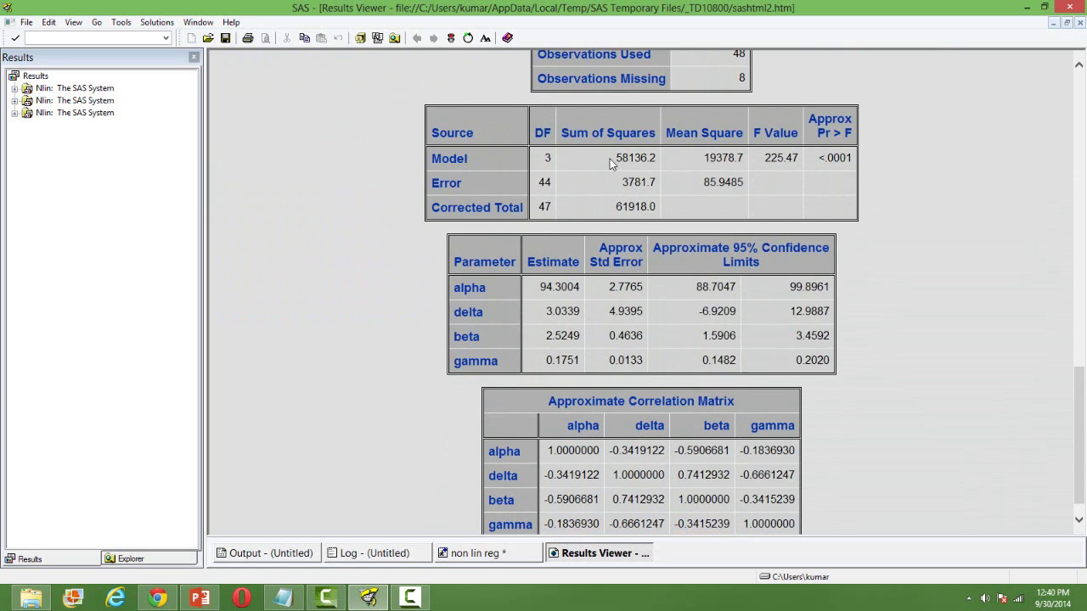
{"action": "left_click_drag", "start_coordinate": [614, 207], "coordinate": [658, 211]}
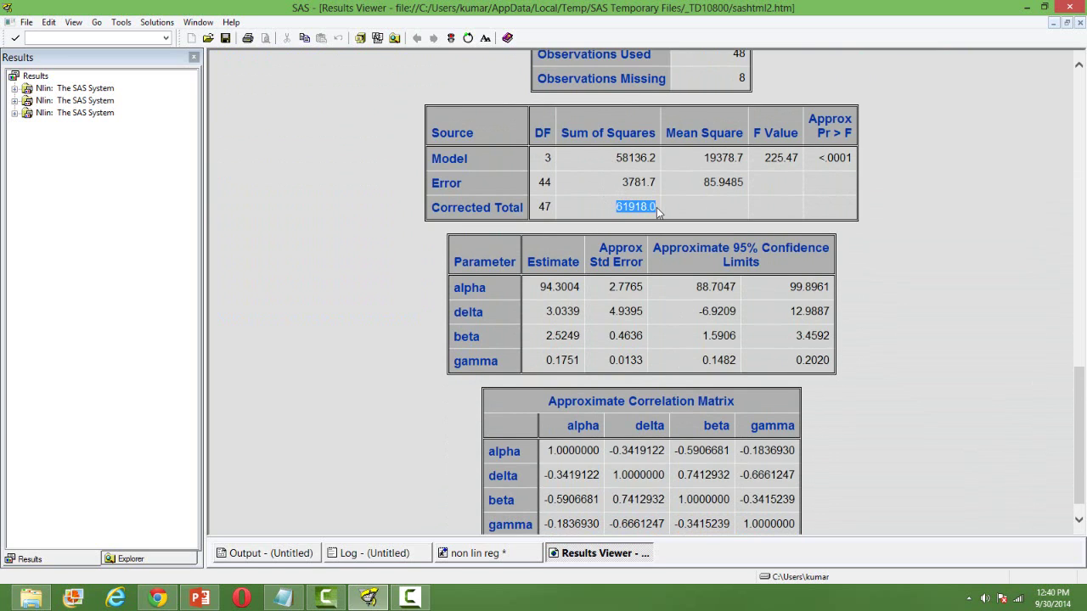
{"action": "left_click", "coordinate": [898, 417]}
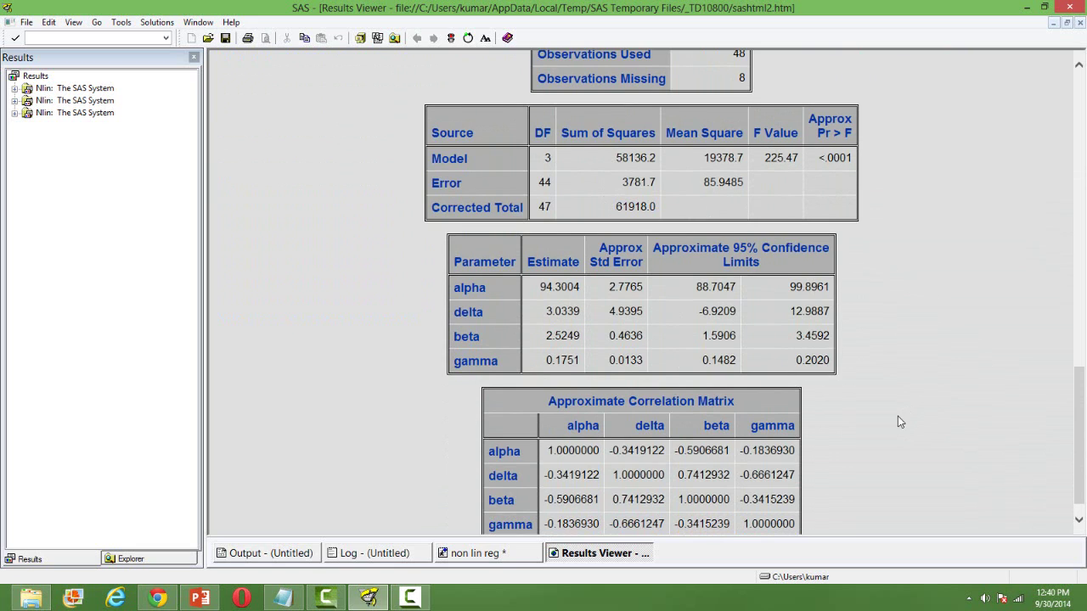
Step: Review the parameter estimates table with its approximate standard errors and confidence limits, down to the correlation matrix
{"action": "scroll", "coordinate": [900, 421], "scroll_direction": "down", "scroll_amount": 1}
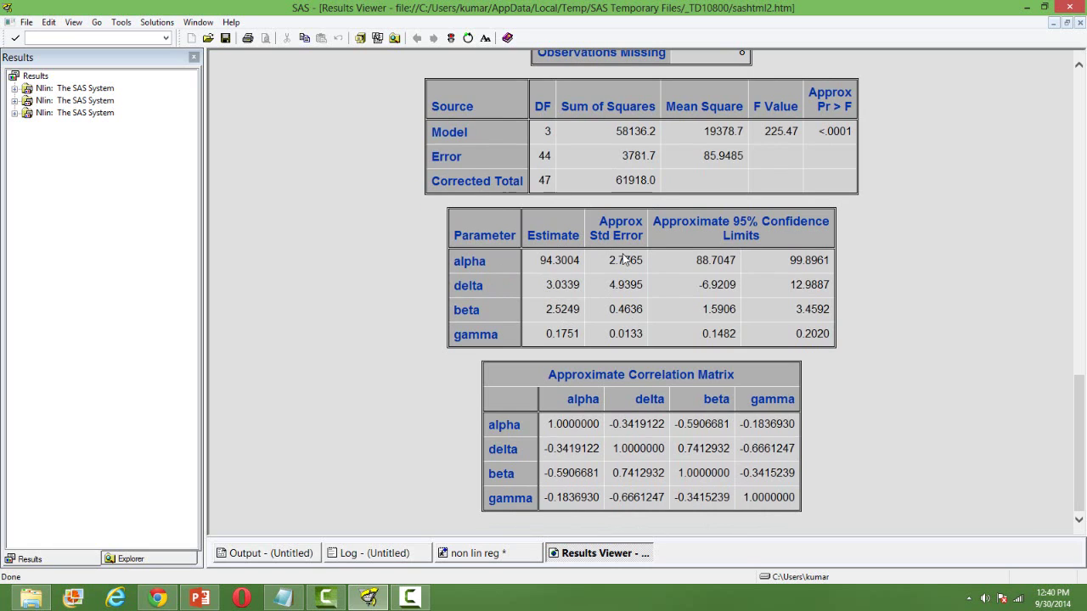
{"action": "left_click_drag", "start_coordinate": [609, 262], "coordinate": [645, 291]}
{"action": "left_click", "coordinate": [762, 313]}
Step: Return to the non lin reg program and correct the spelling of "Psedo" to "Pseudo" in the closing comment's R square note
{"action": "left_click", "coordinate": [501, 553]}
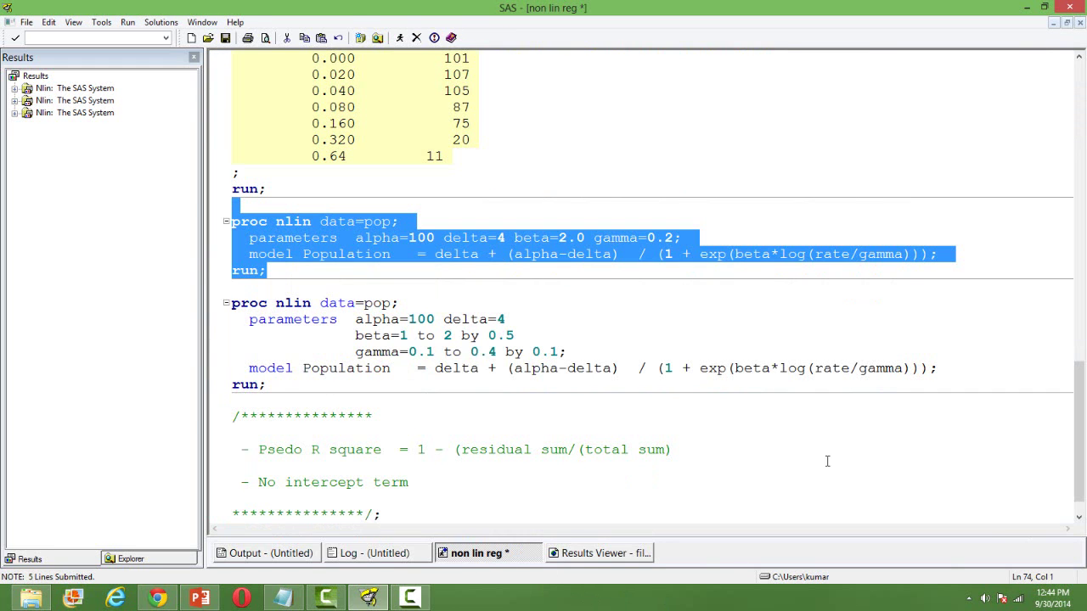
{"action": "left_click", "coordinate": [1079, 517]}
{"action": "left_click", "coordinate": [1079, 519]}
{"action": "left_click", "coordinate": [1079, 521]}
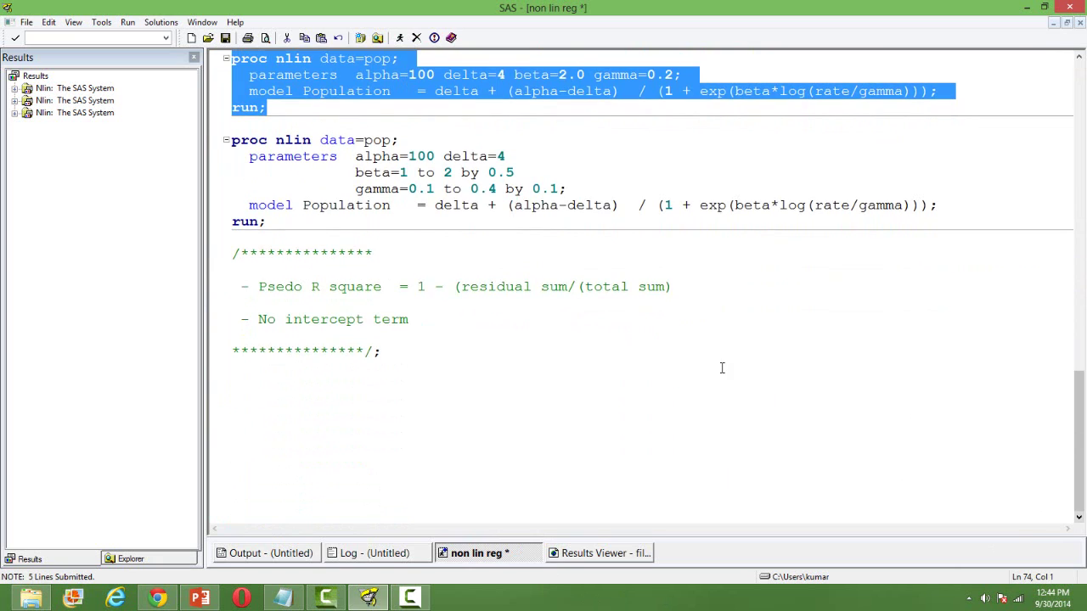
{"action": "left_click", "coordinate": [490, 322]}
{"action": "left_click", "coordinate": [263, 287]}
{"action": "left_click_drag", "start_coordinate": [283, 287], "coordinate": [384, 288]}
{"action": "left_click", "coordinate": [364, 299]}
{"action": "left_click", "coordinate": [286, 286]}
{"action": "type", "text": "u"}
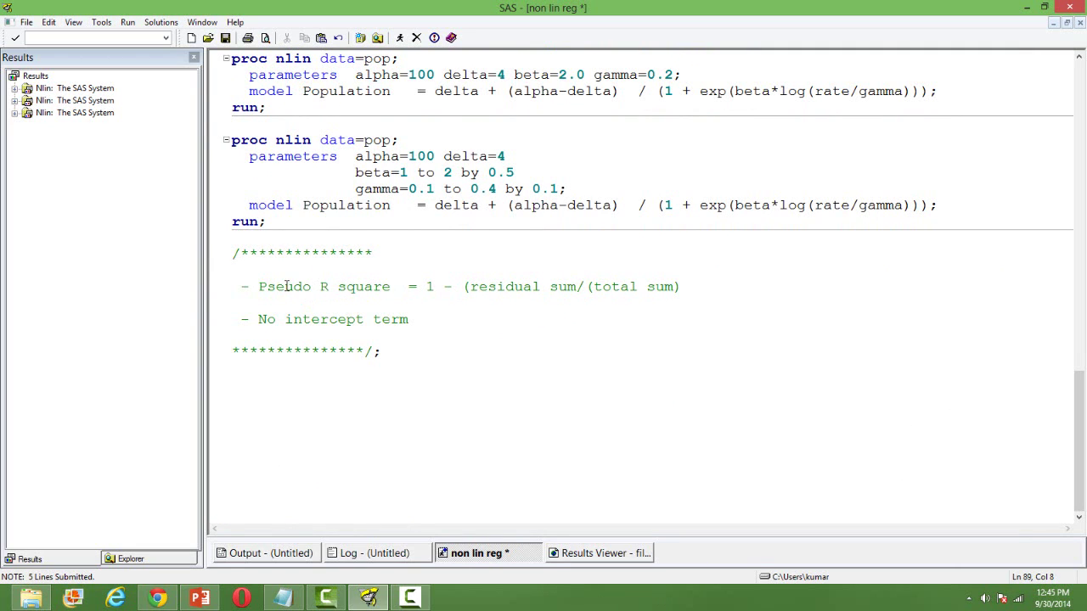
{"action": "left_click", "coordinate": [430, 318]}
Step: Examine the starting parameter values and the delta term of the model equation in the first proc nlin block
{"action": "left_click", "coordinate": [1078, 60]}
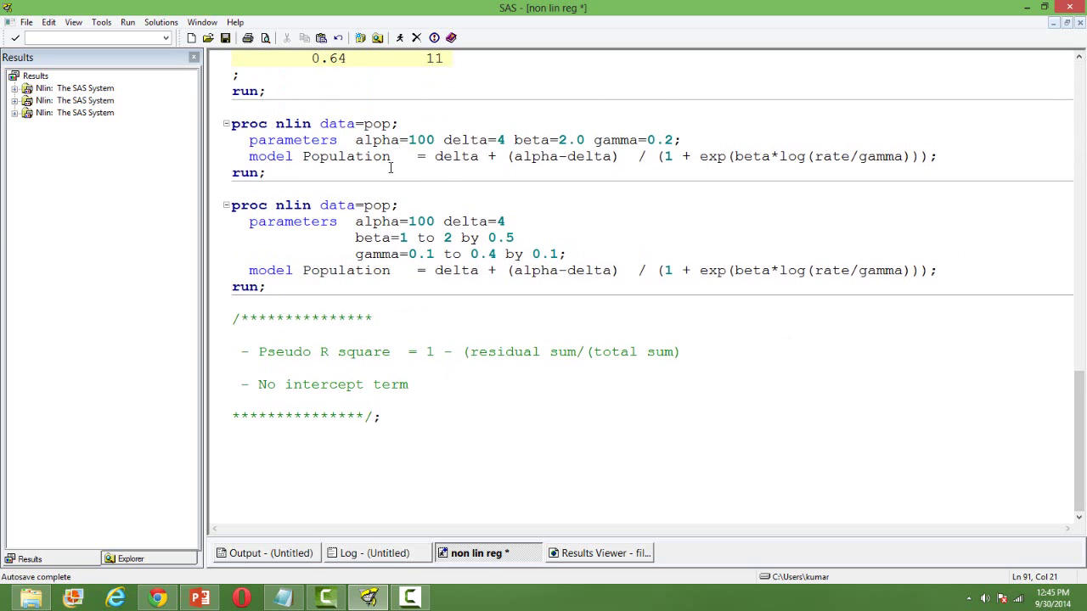
{"action": "left_click_drag", "start_coordinate": [355, 140], "coordinate": [689, 138]}
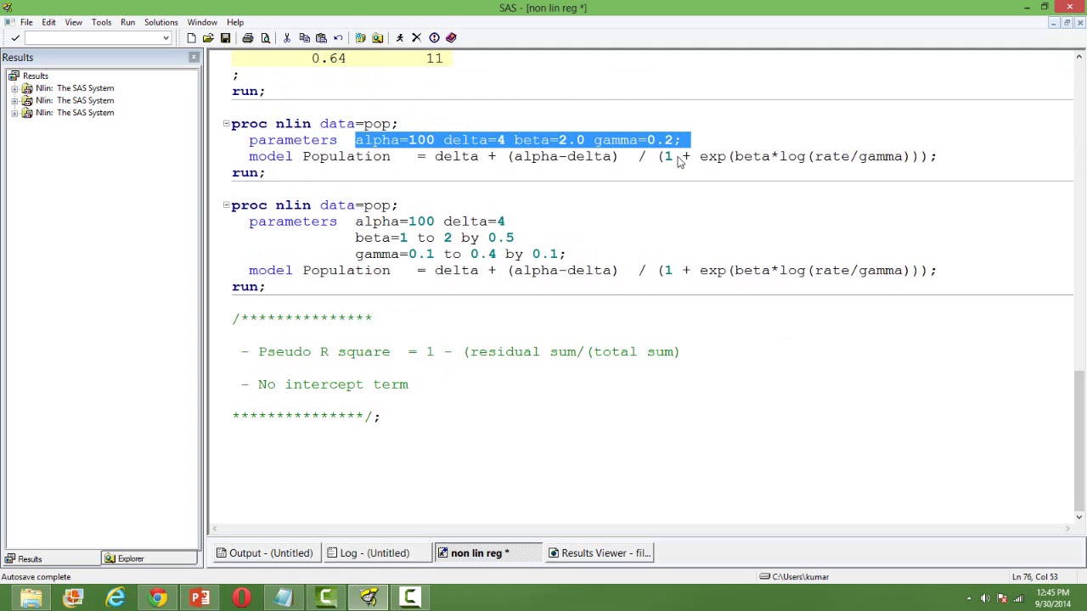
{"action": "left_click", "coordinate": [623, 270]}
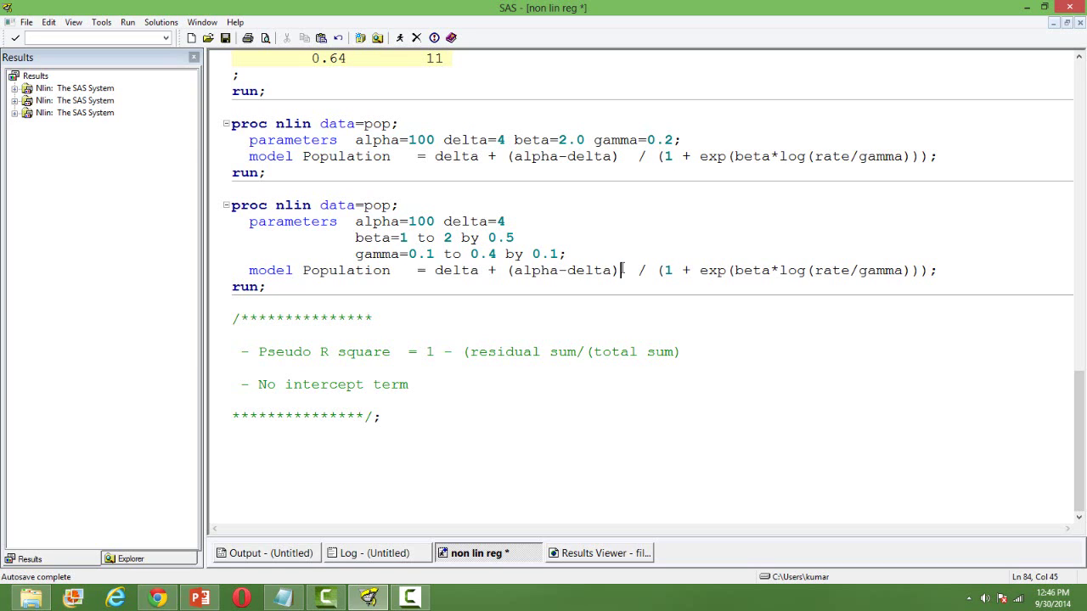
{"action": "double_click", "coordinate": [455, 162]}
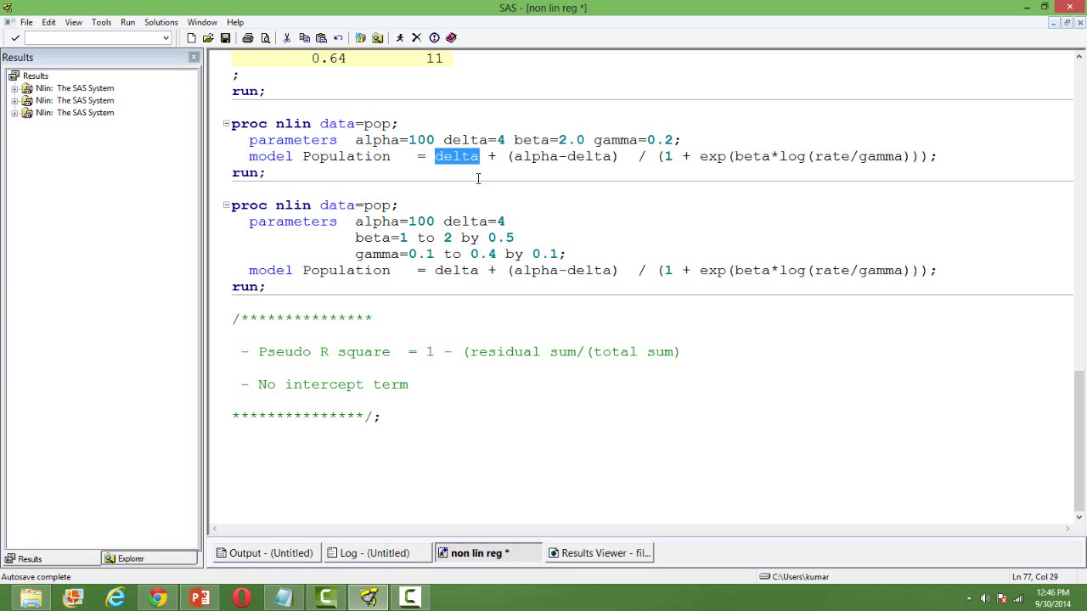
{"action": "left_click", "coordinate": [417, 317]}
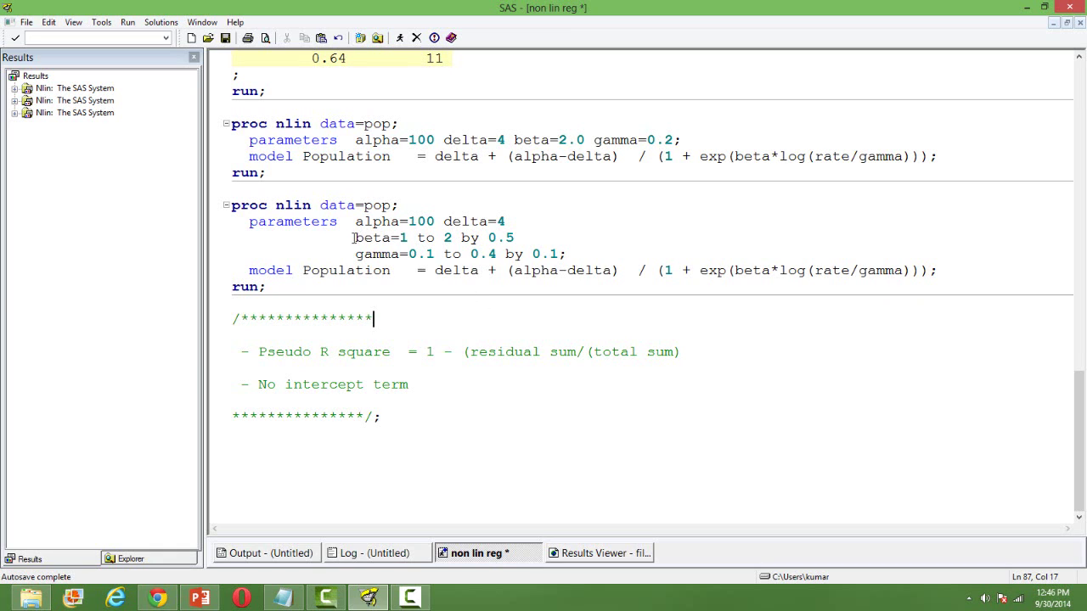
Step: Examine the beta and gamma starting value ranges in the second proc nlin block's parameters statement
{"action": "left_click_drag", "start_coordinate": [351, 237], "coordinate": [347, 238]}
{"action": "left_click", "coordinate": [373, 254]}
{"action": "left_click", "coordinate": [519, 238]}
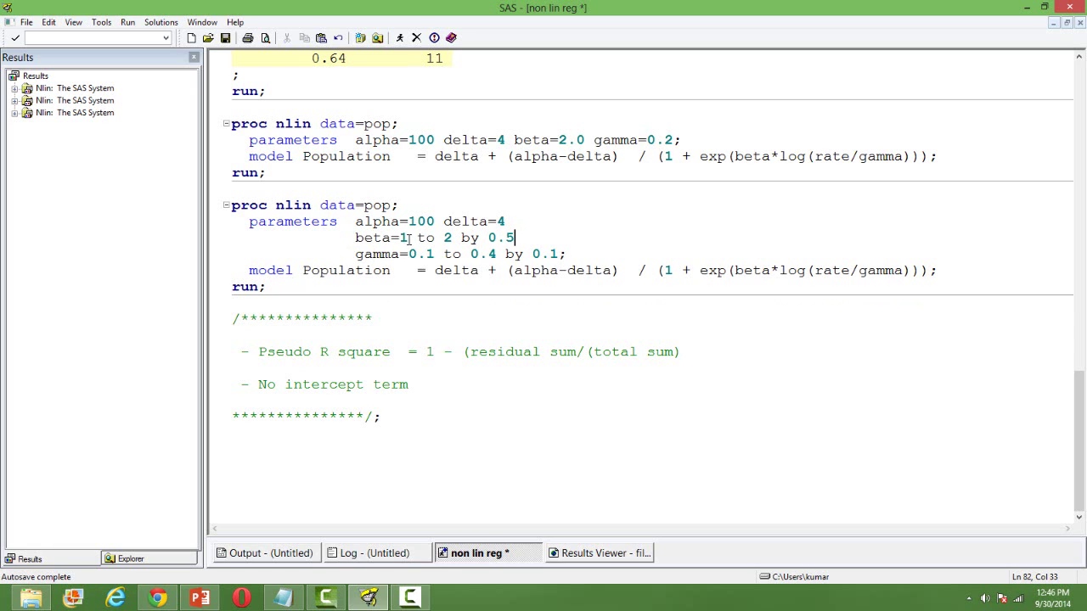